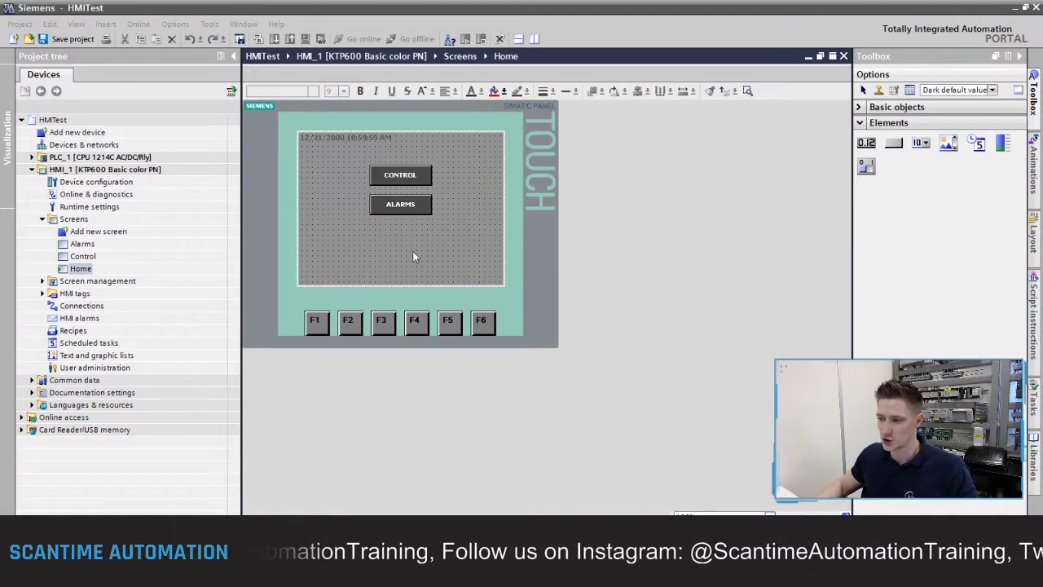
- Review the contents of the existing Control and Alarms screens
left_click(421, 176)
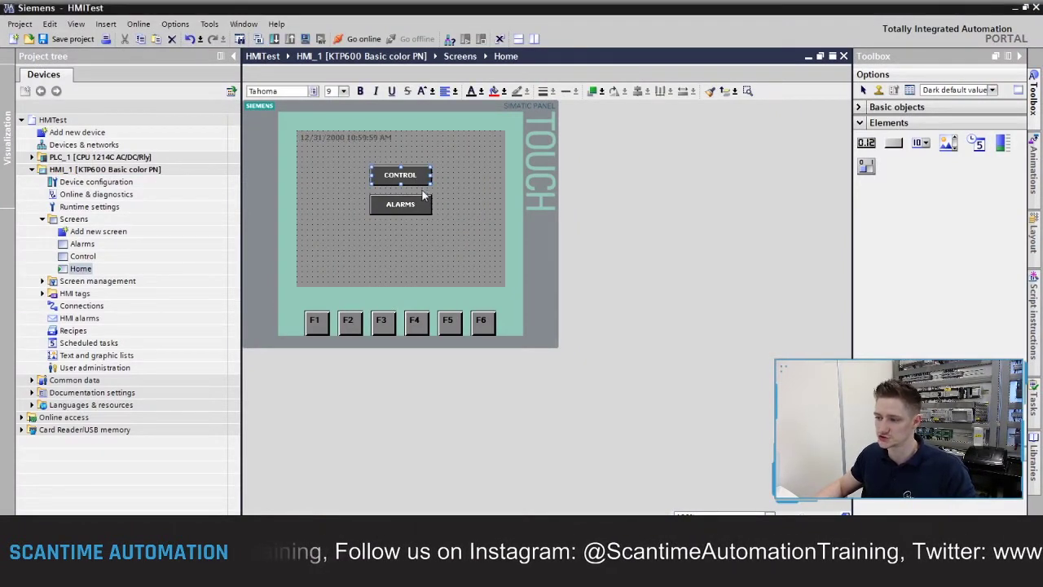
left_click(83, 256)
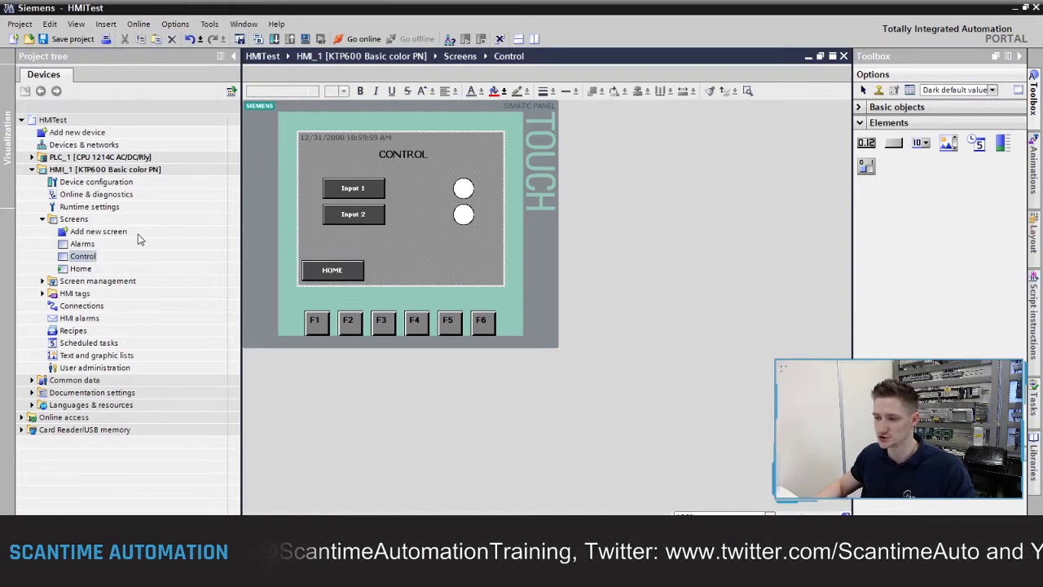
left_click(81, 244)
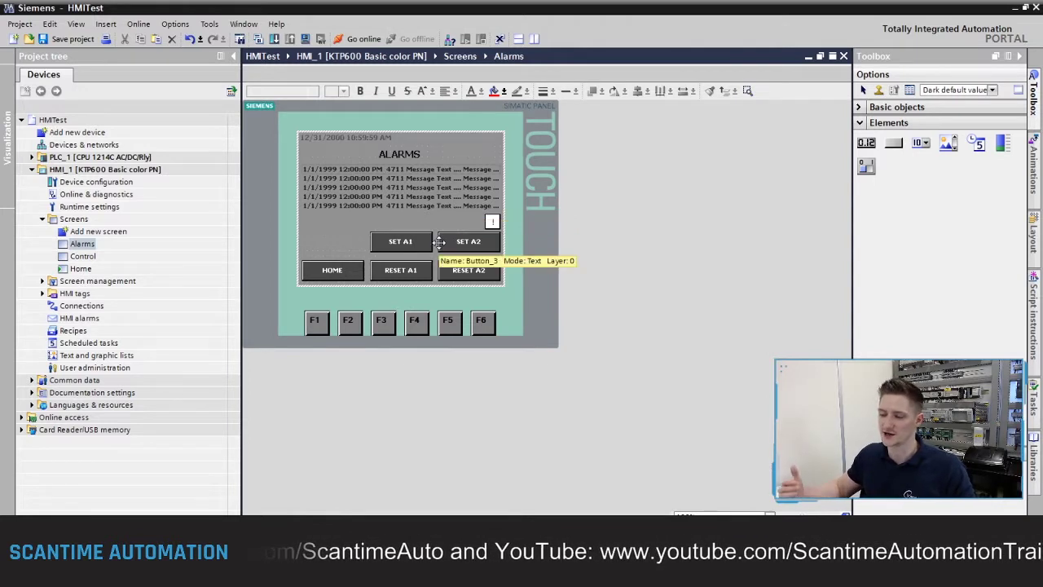
- Add a new screen to HMI_1 and rename it Data View
double_click(112, 235)
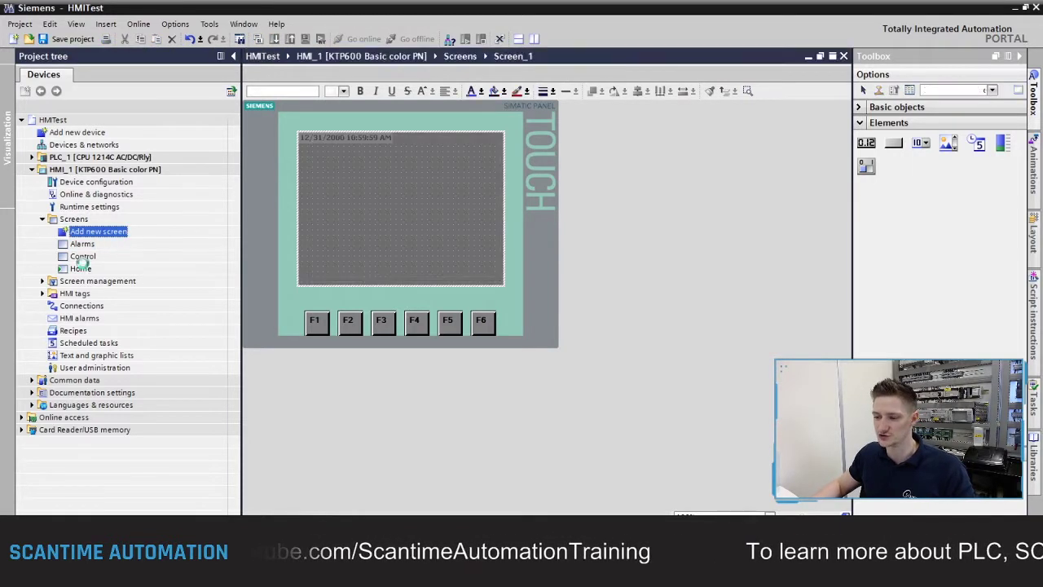
right_click(90, 281)
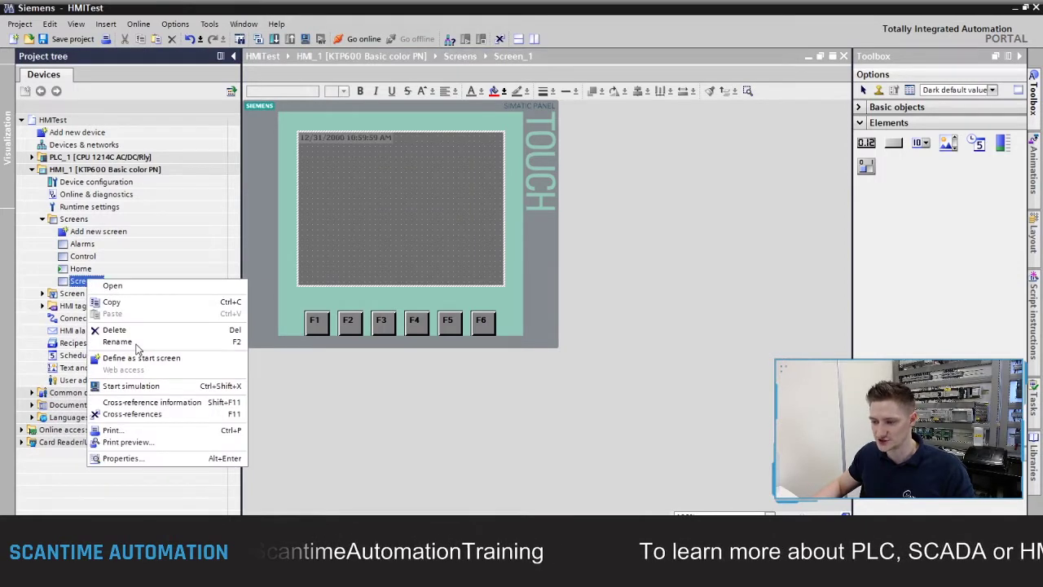
left_click(118, 342)
type("Data V")
key("Return")
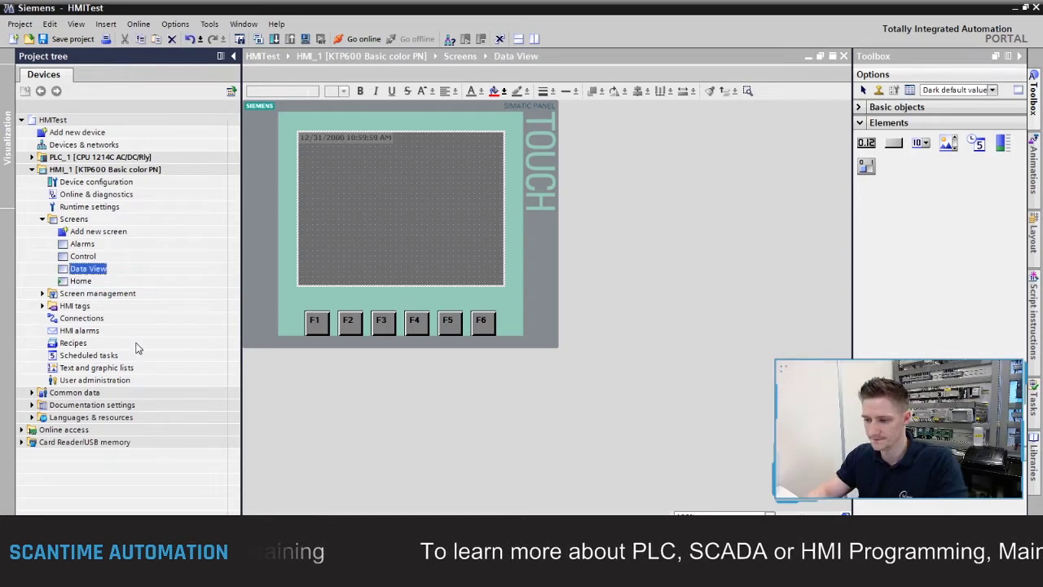
- On the Home screen, duplicate the ALARMS button and place the copy directly below the original
double_click(79, 280)
left_click(392, 208)
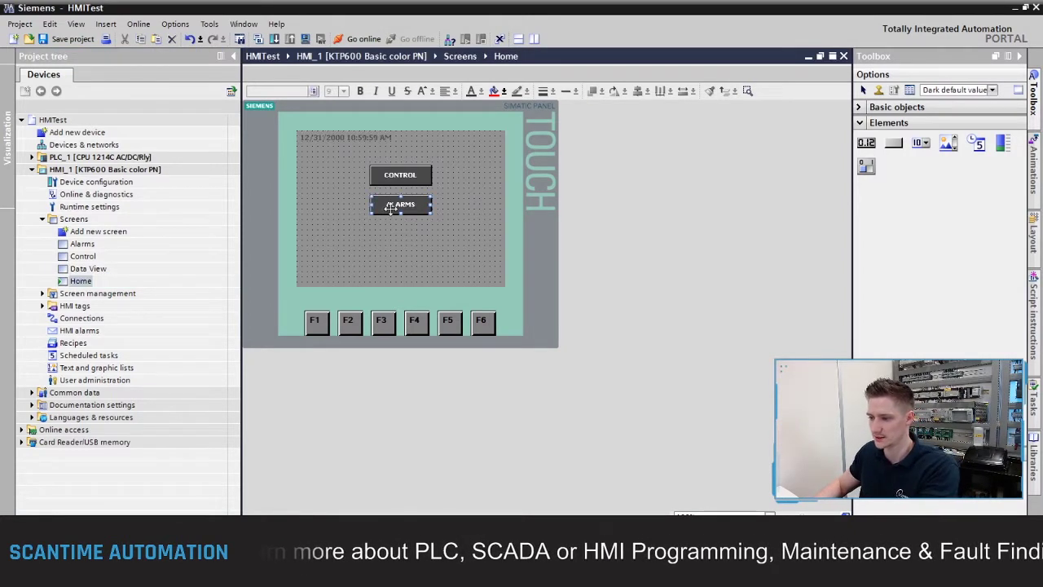
double_click(411, 210)
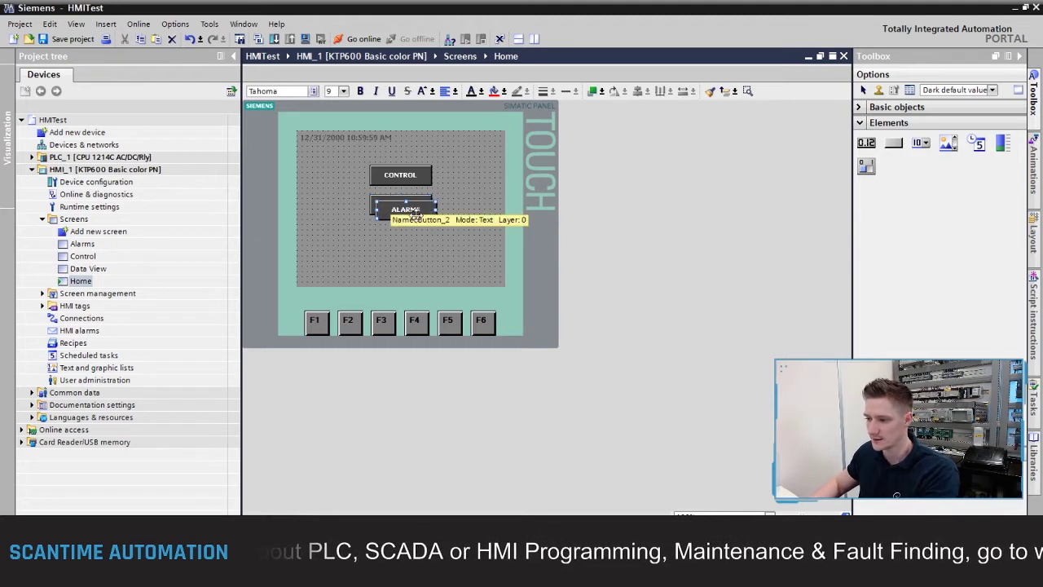
left_click_drag(416, 214, 414, 236)
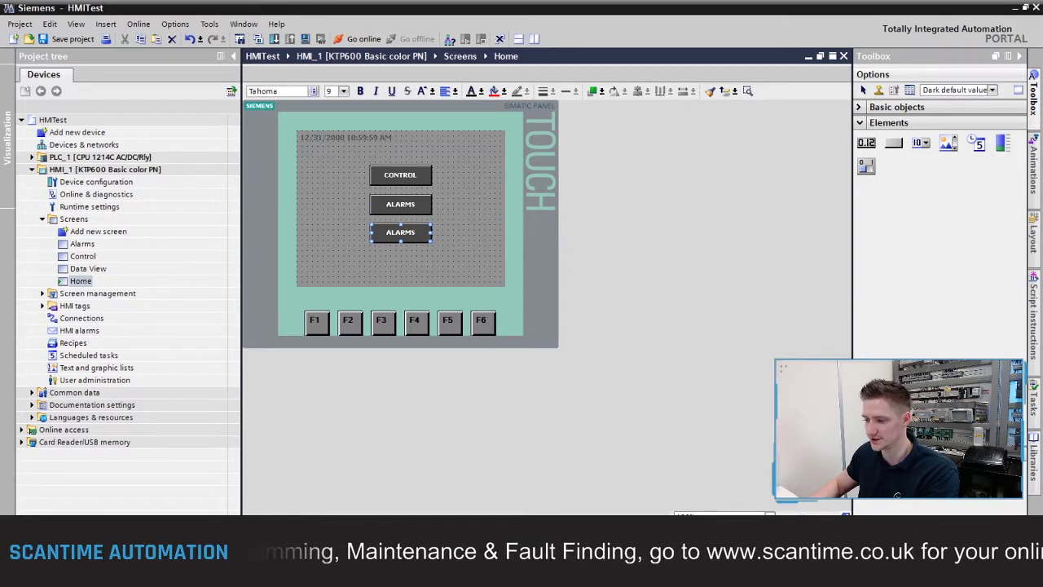
- Change the label of the middle button on the Home screen to DATA VIEW
left_click(480, 514)
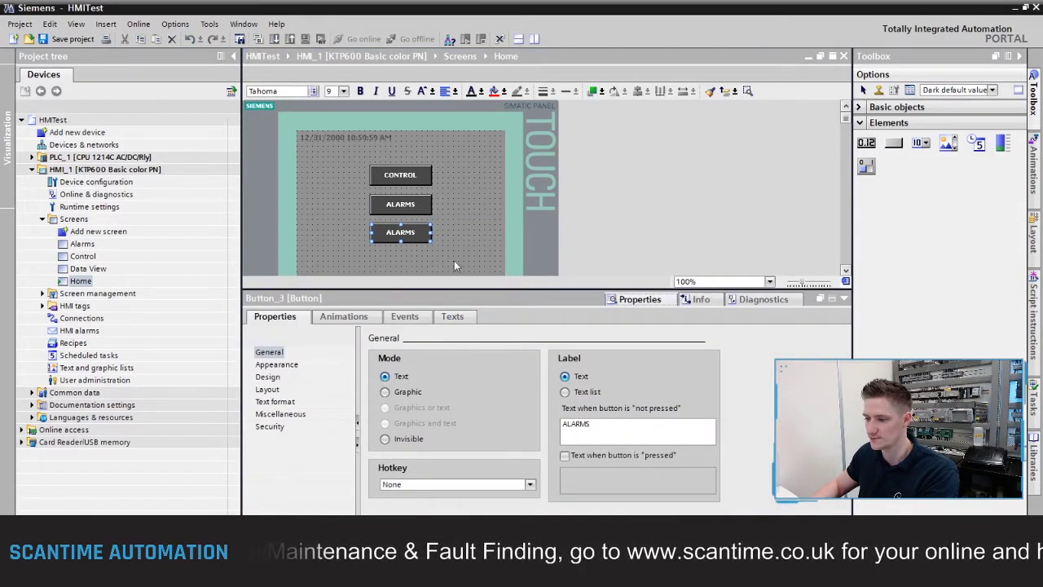
left_click(415, 206)
double_click(603, 428)
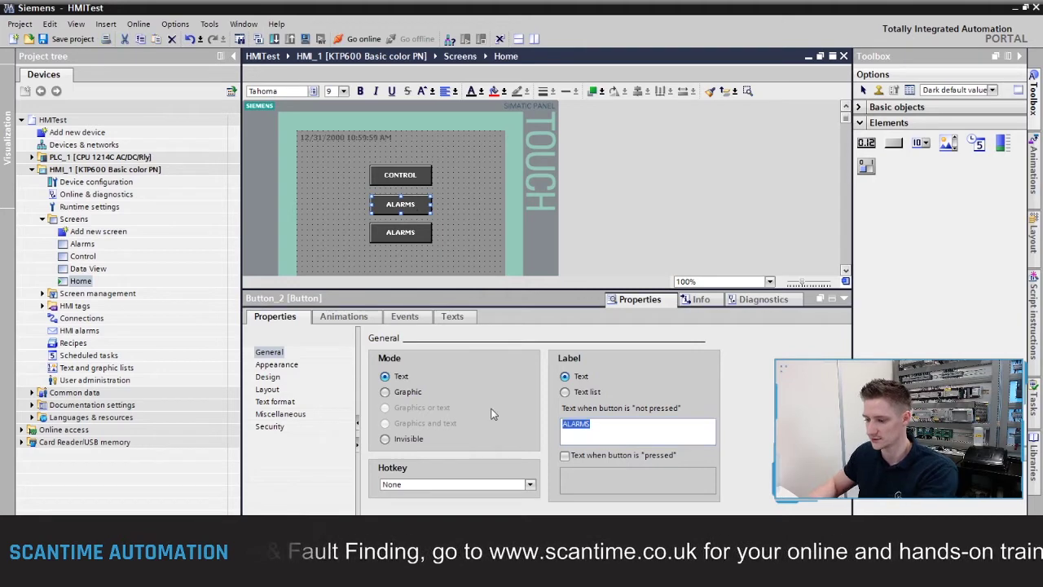
type("DATA VIEW")
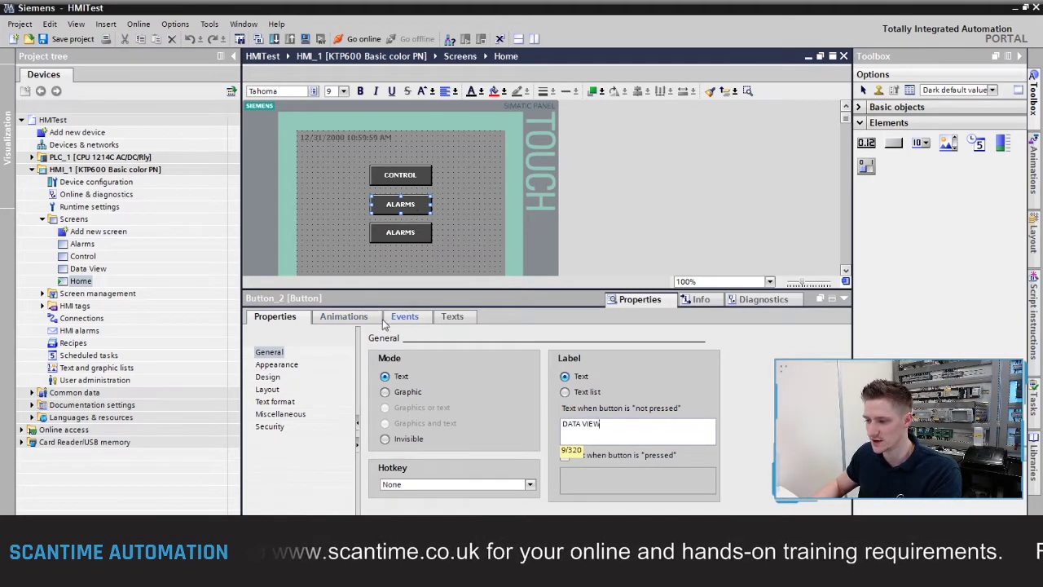
- Set the DATA VIEW button's Press event to activate the Data View screen
left_click(404, 317)
left_click(281, 389)
left_click(275, 364)
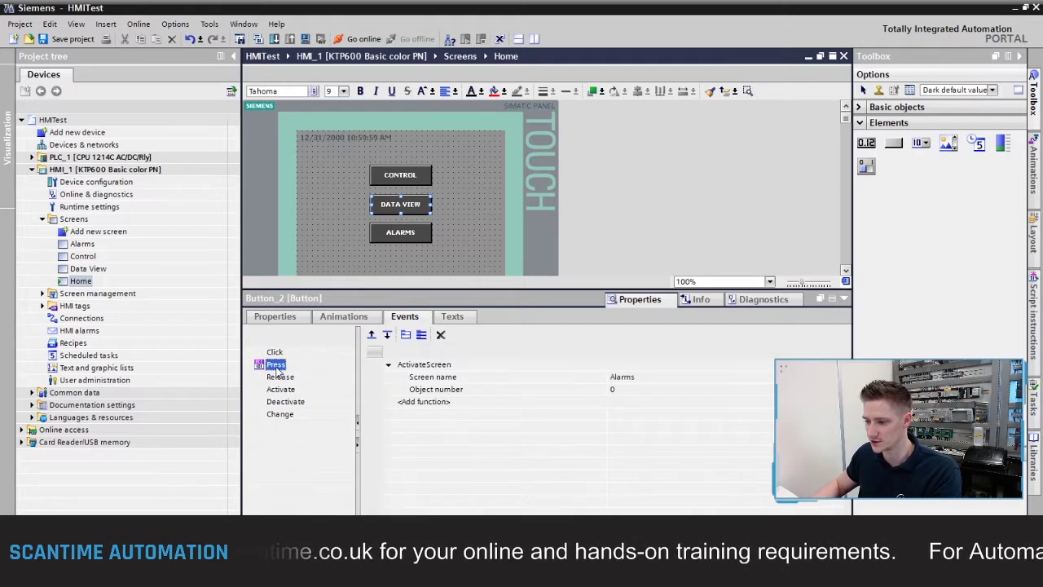
left_click(660, 377)
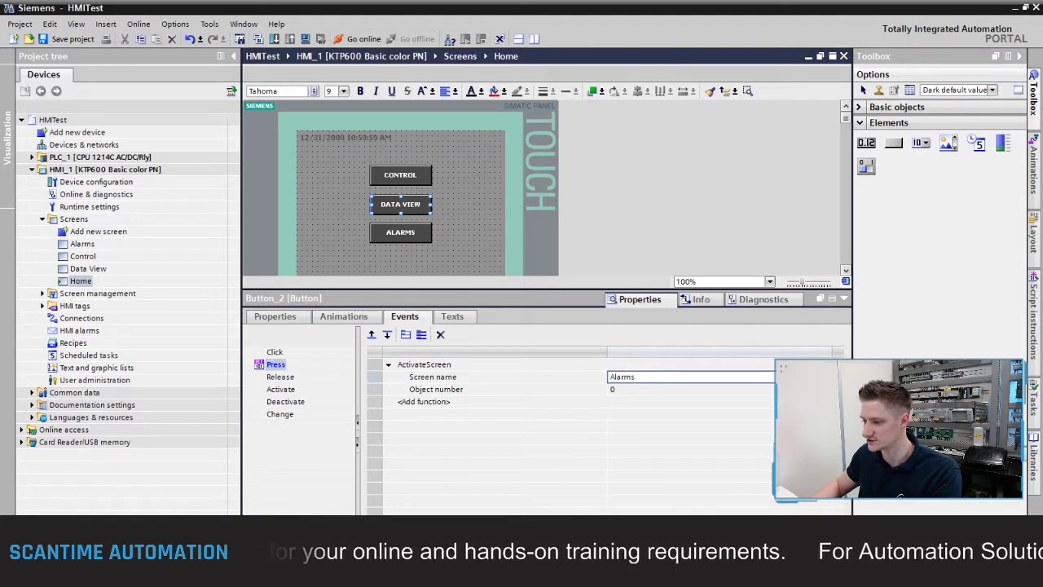
left_click(768, 376)
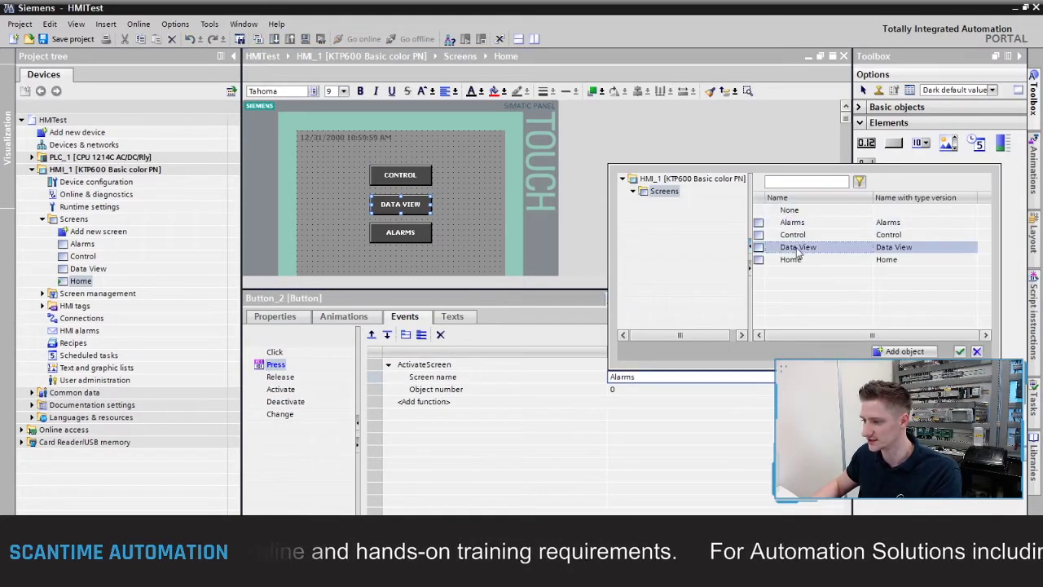
left_click(960, 351)
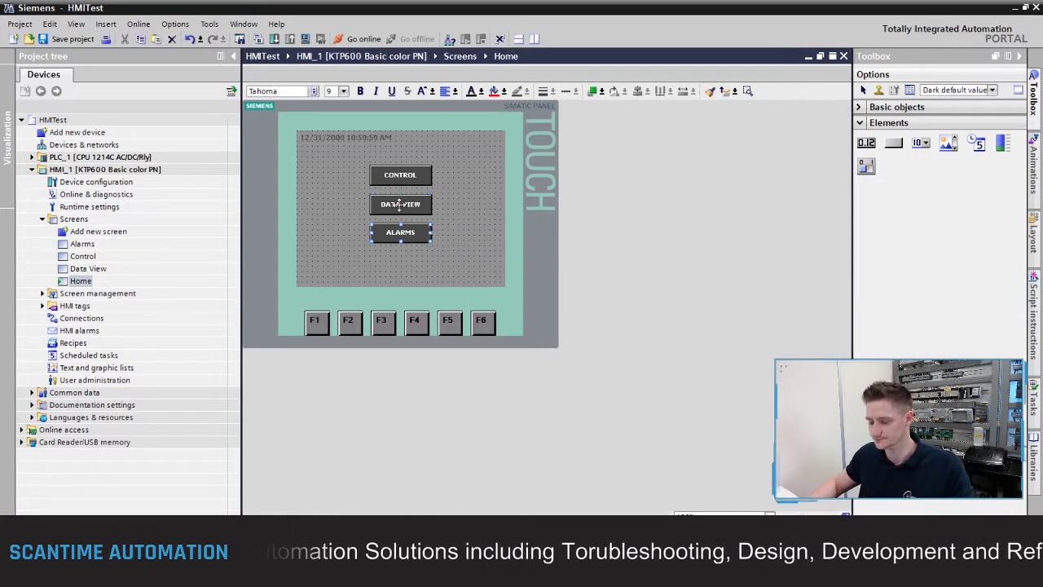
left_click(326, 244)
- Copy the HOME button from the Control screen to the Data View screen
double_click(88, 269)
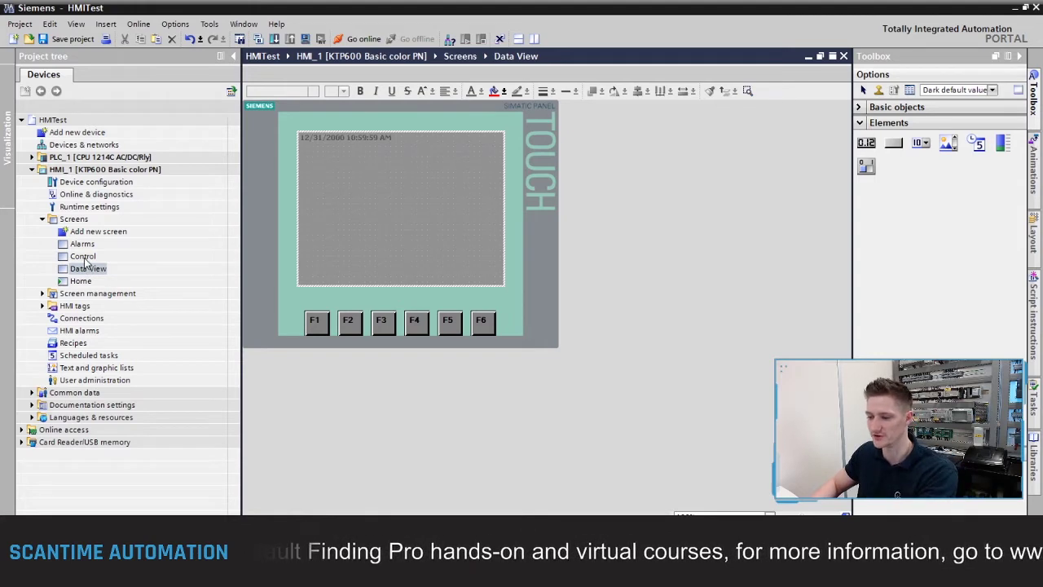
double_click(83, 257)
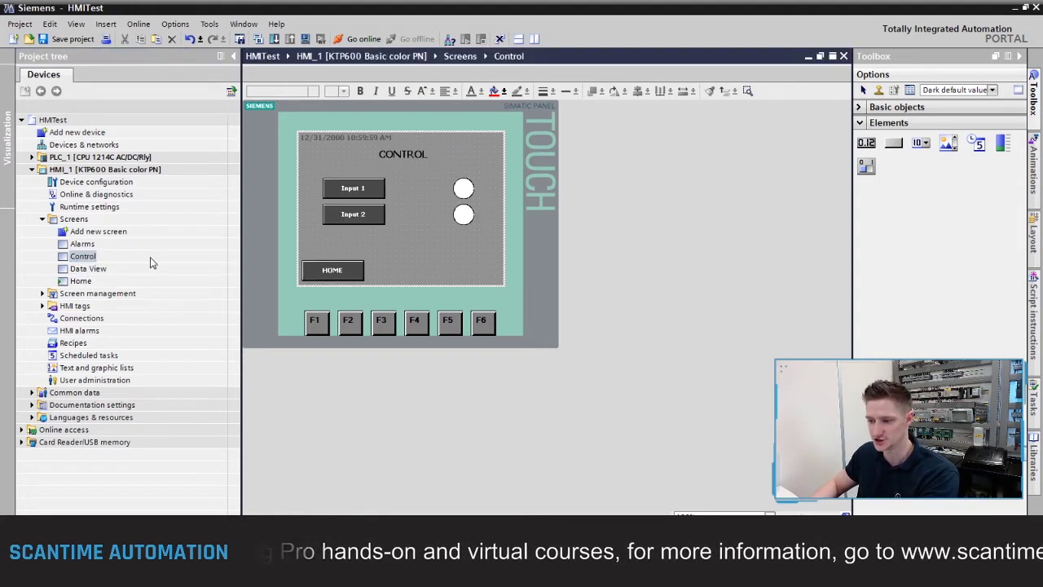
left_click(331, 273)
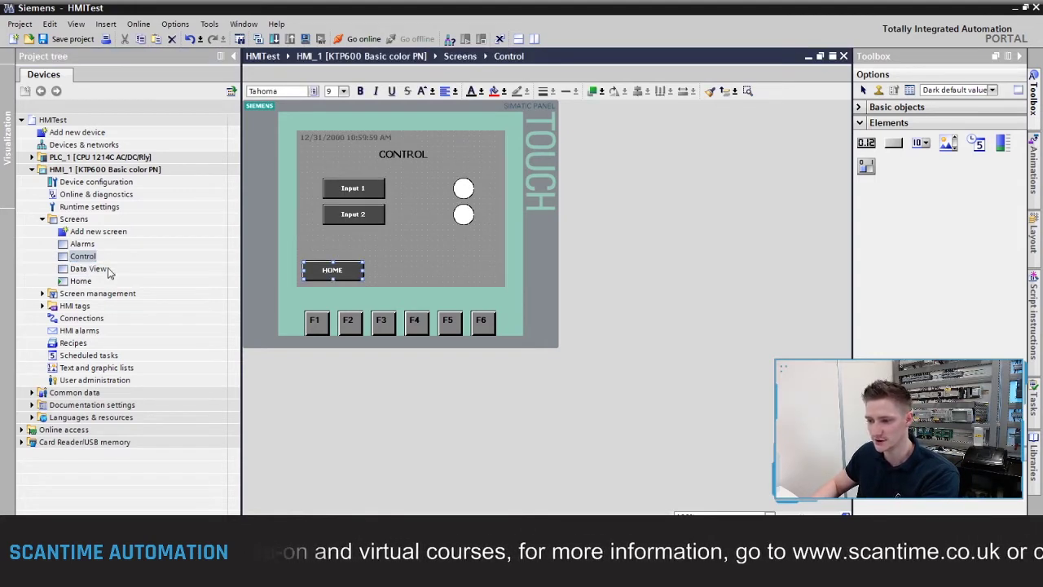
double_click(97, 269)
key("ctrl+v")
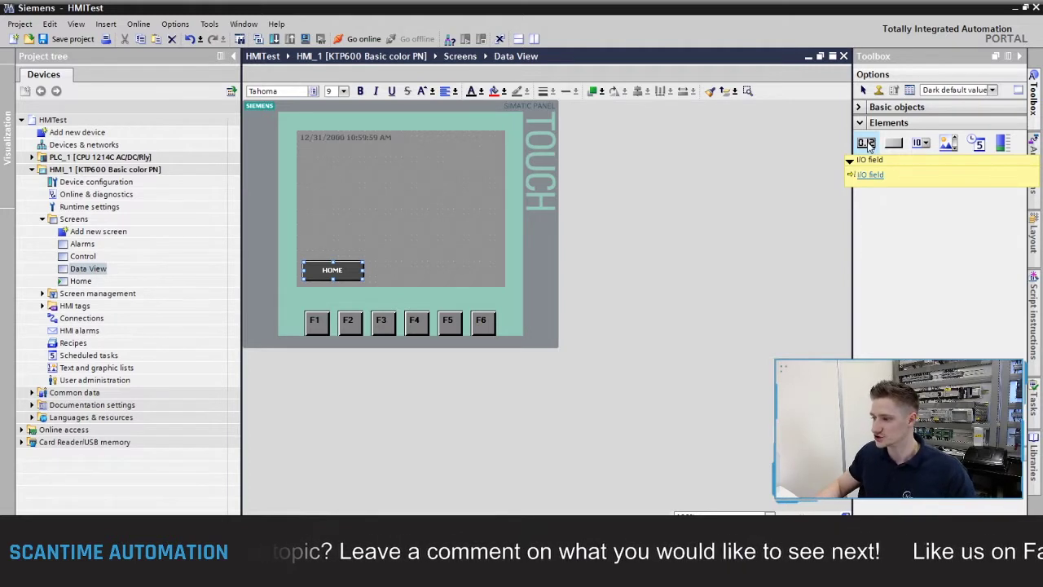
- Place two I/O fields on the Data View screen and stack them left-aligned in its upper-left area
left_click(867, 144)
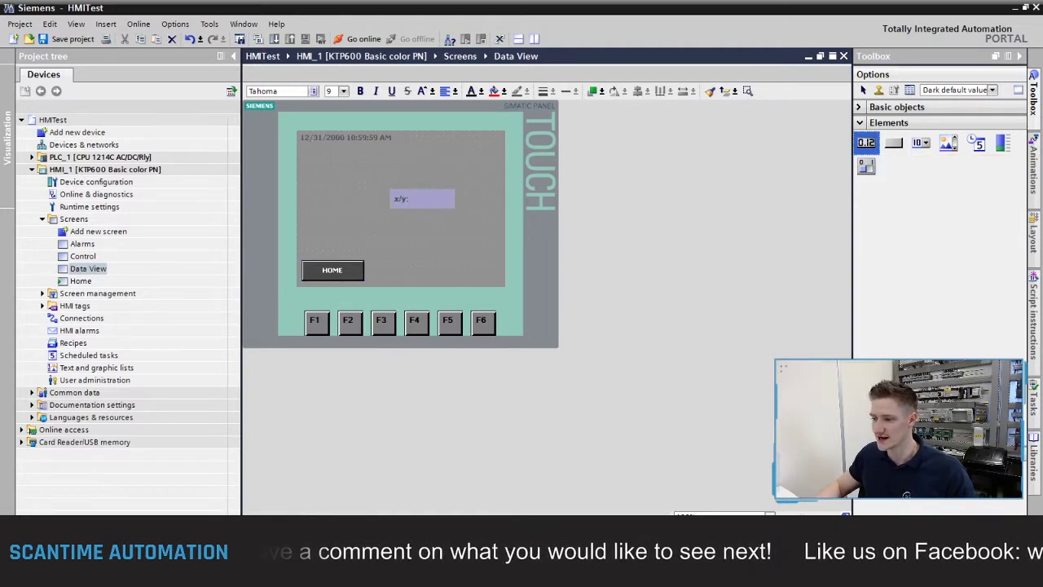
left_click(319, 189)
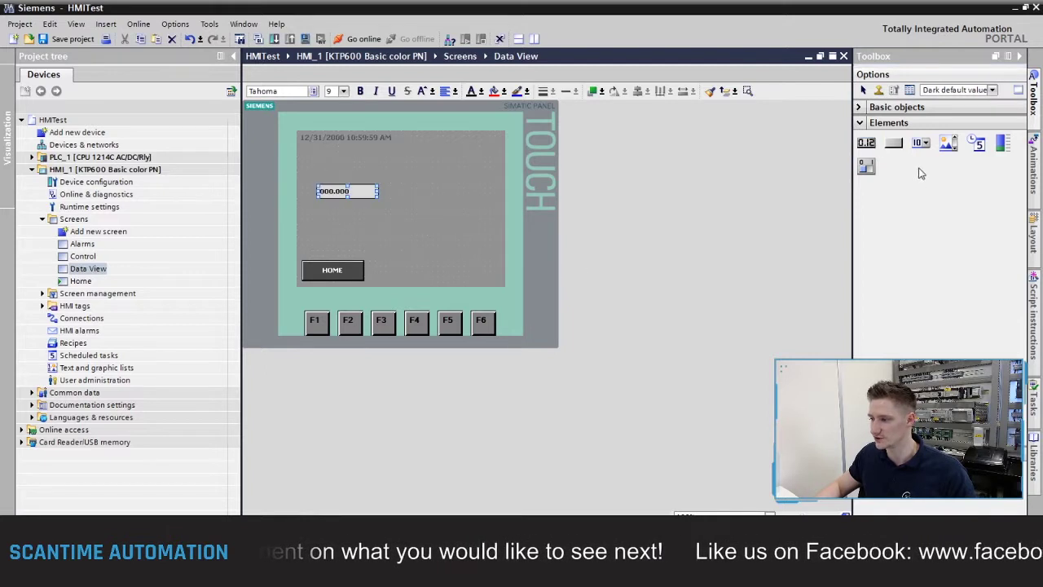
left_click(867, 144)
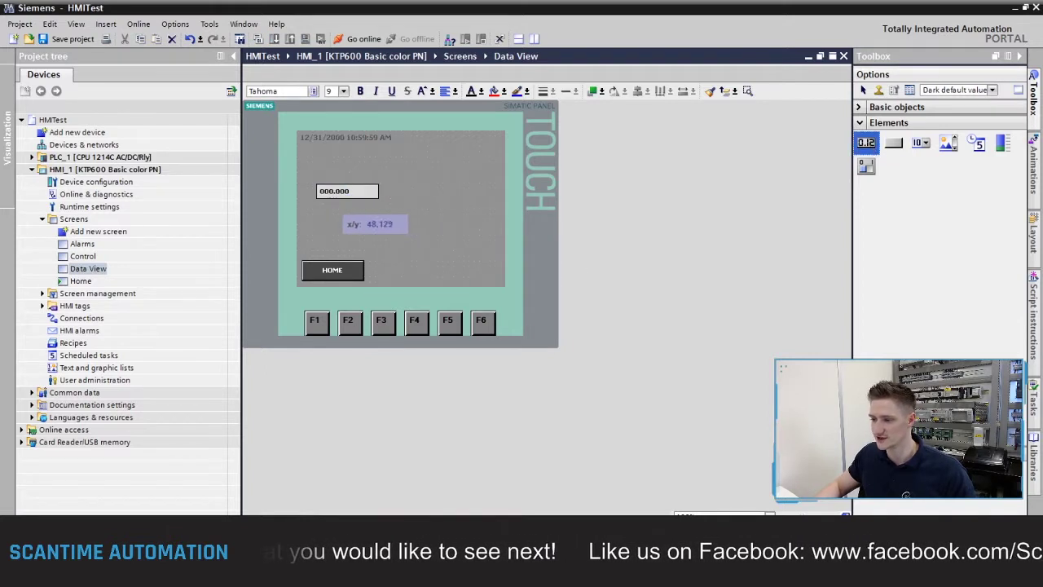
left_click(319, 215)
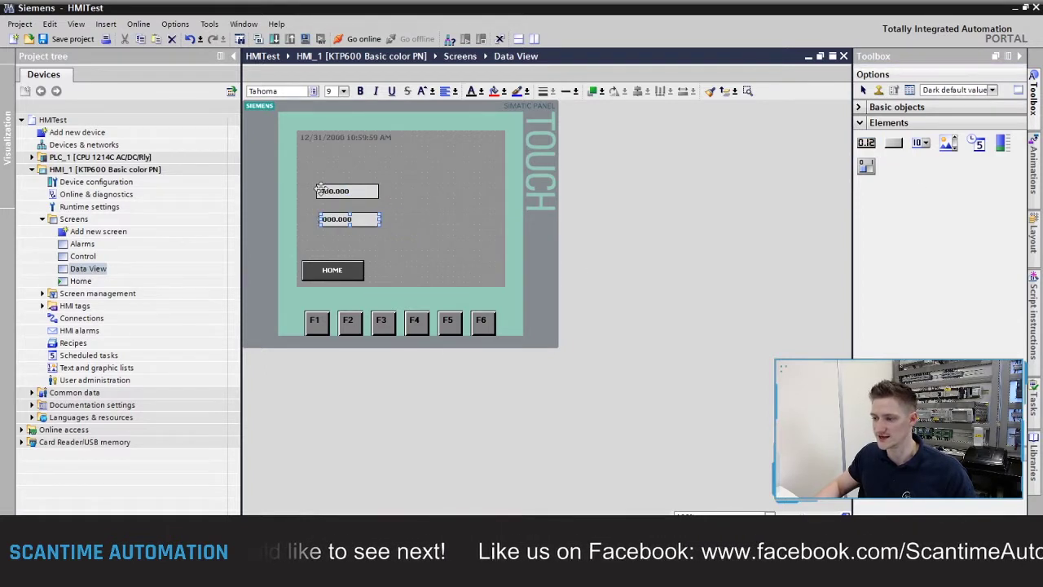
left_click(356, 191)
left_click_drag(356, 192, 348, 180)
left_click_drag(351, 219, 351, 194)
left_click(418, 218)
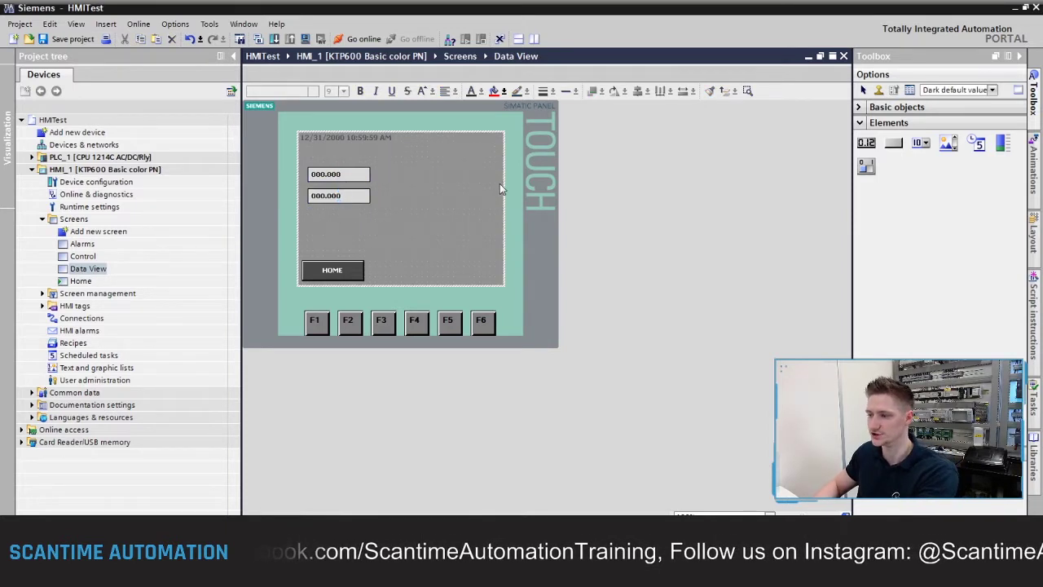
- Add the text labels SET POINT beside the upper I/O field and ACTUAL beside the lower one
left_click(897, 107)
left_click(977, 129)
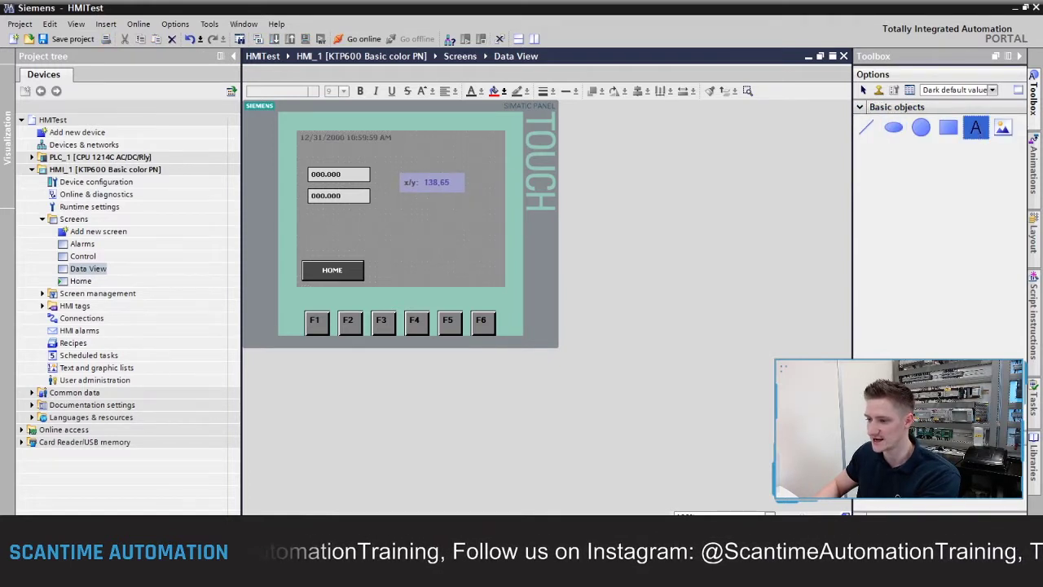
left_click(387, 174)
type("SET PO")
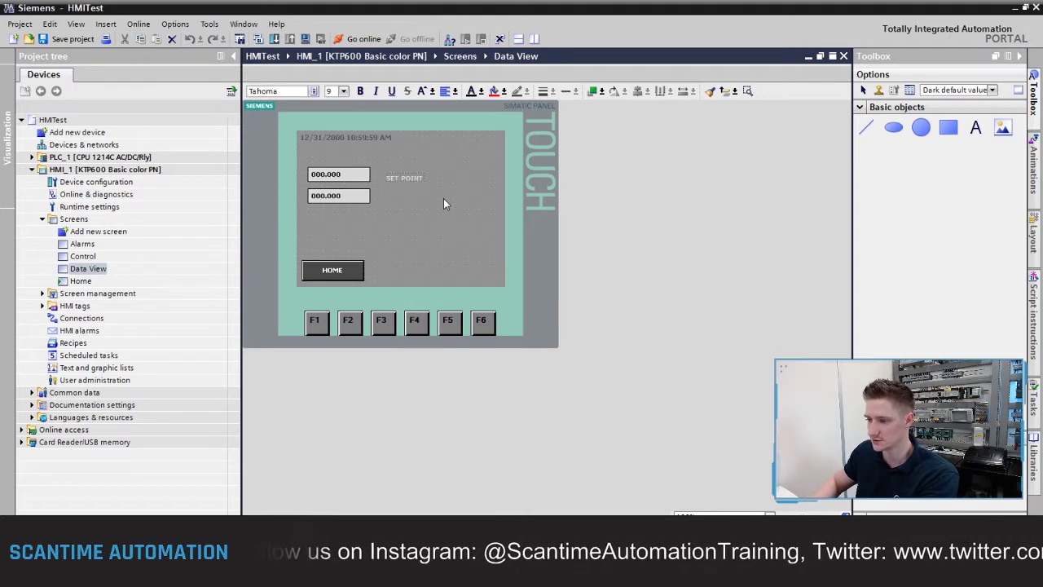
type("INT")
left_click(976, 127)
left_click(390, 197)
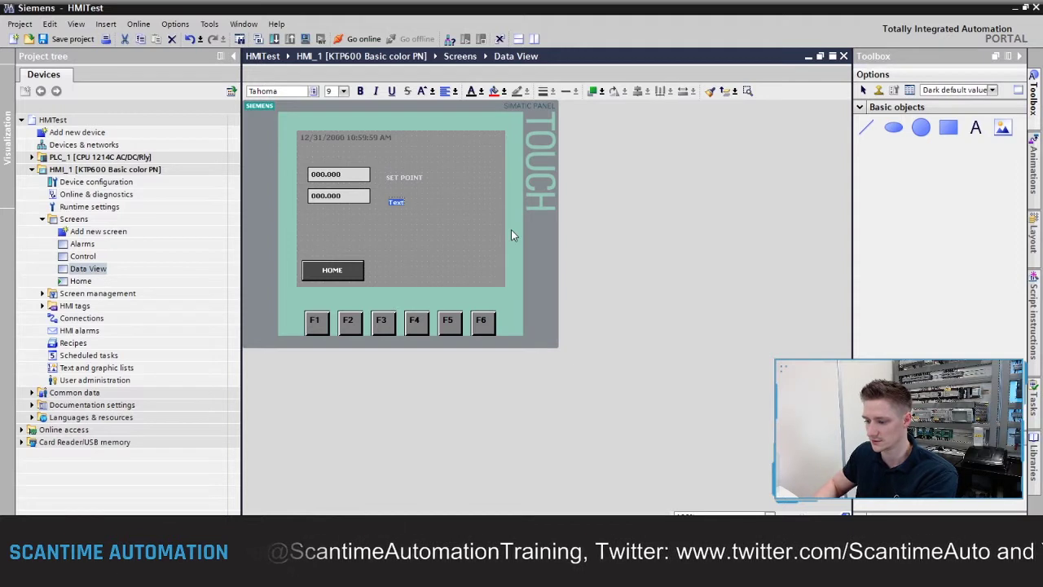
type("ACTUAL")
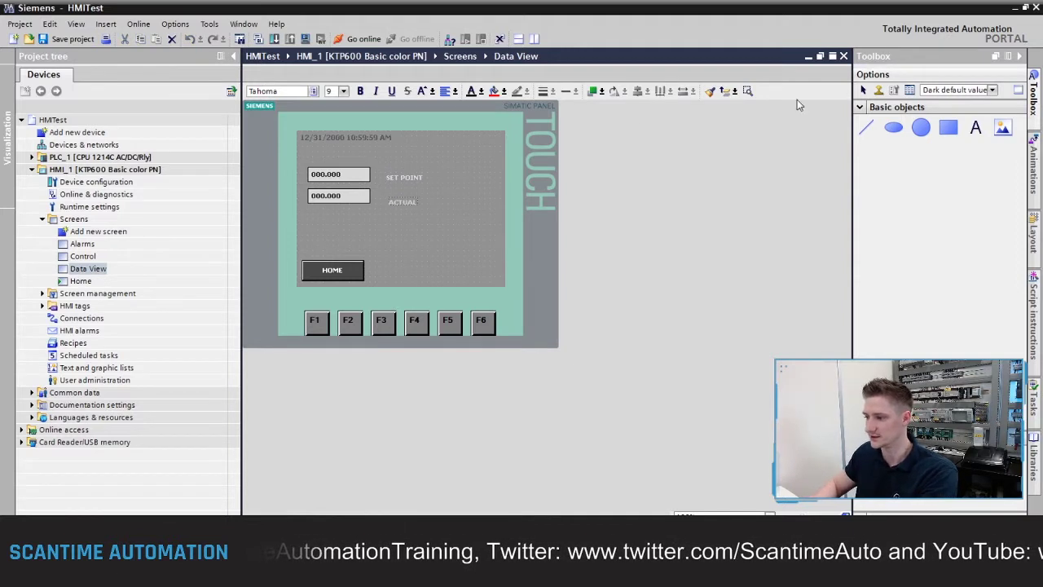
left_click(461, 239)
- Set the text color of both the SET POINT and ACTUAL labels to black
left_click(405, 177)
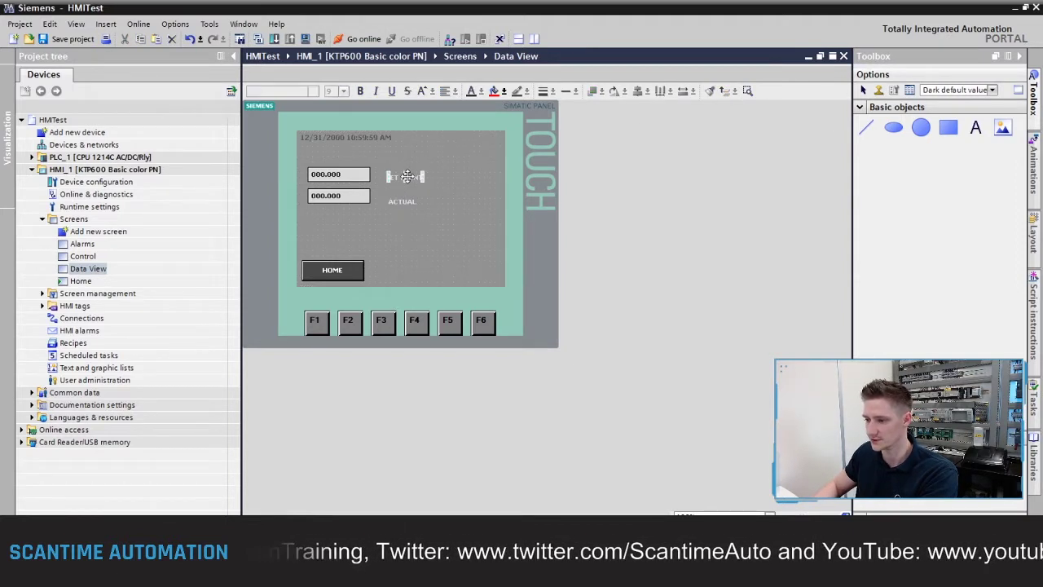
left_click(403, 201, "ctrl")
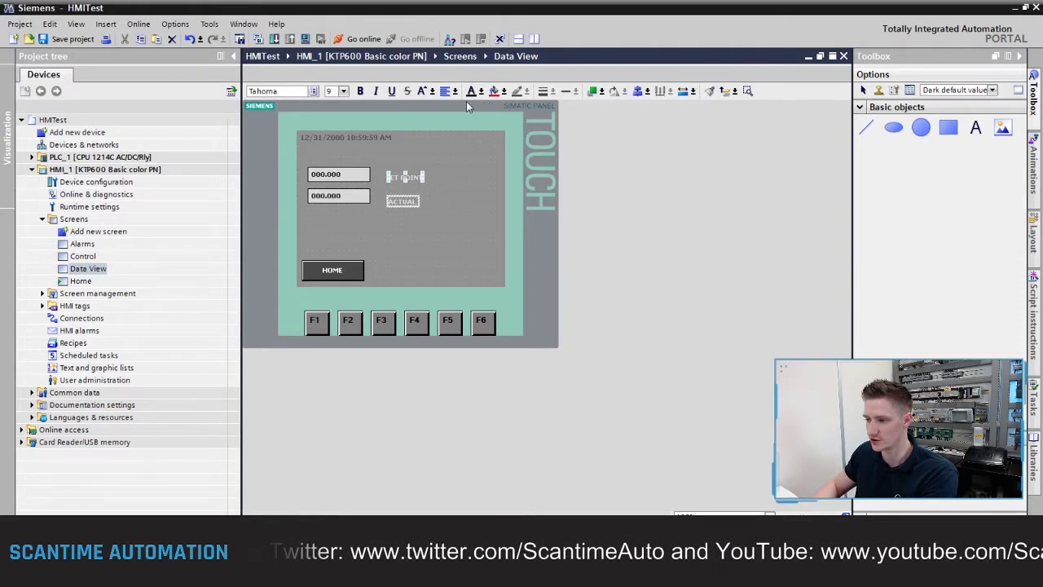
key("alt+Return")
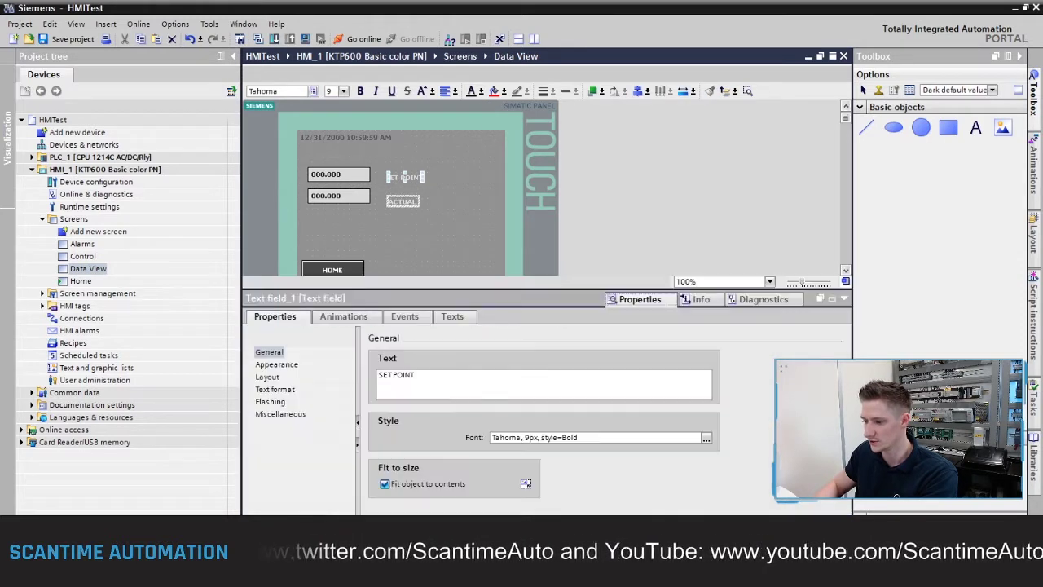
left_click(279, 365)
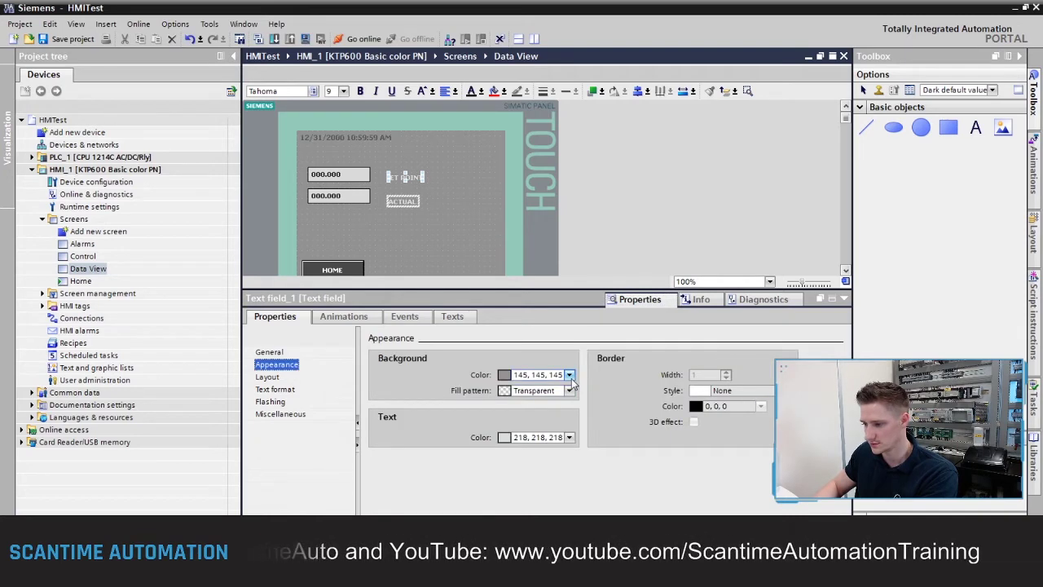
left_click(570, 437)
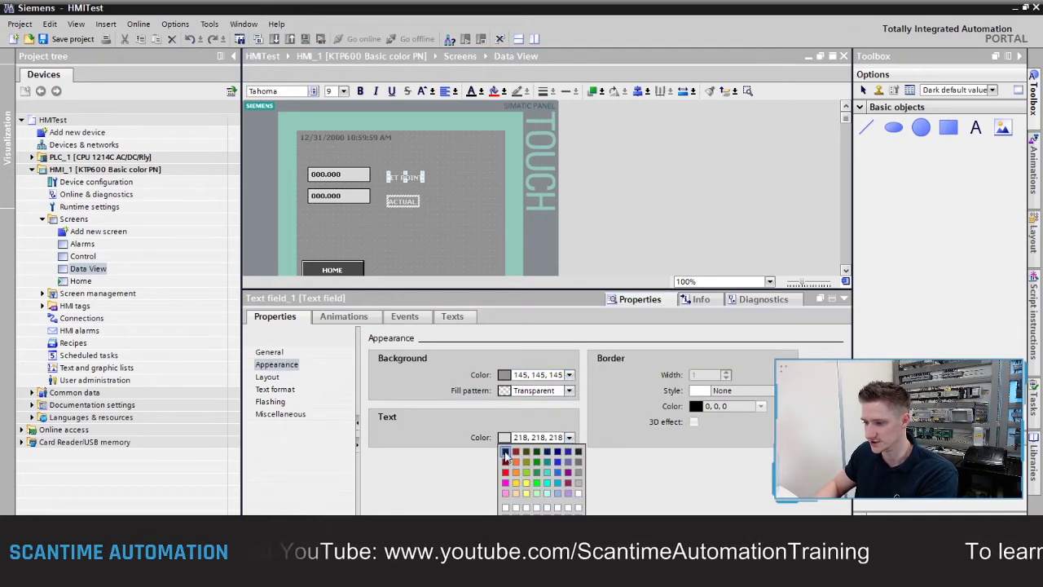
left_click(505, 454)
left_click(844, 299)
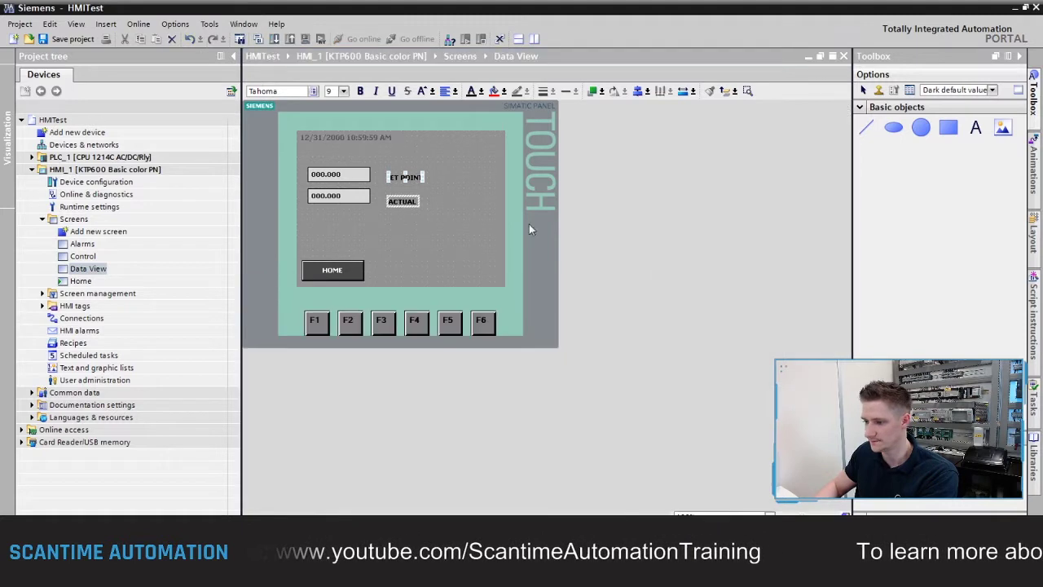
- Move the SET POINT and ACTUAL labels closer to their I/O fields, lining each up with its field
left_click_drag(405, 176, 400, 196)
left_click(442, 221)
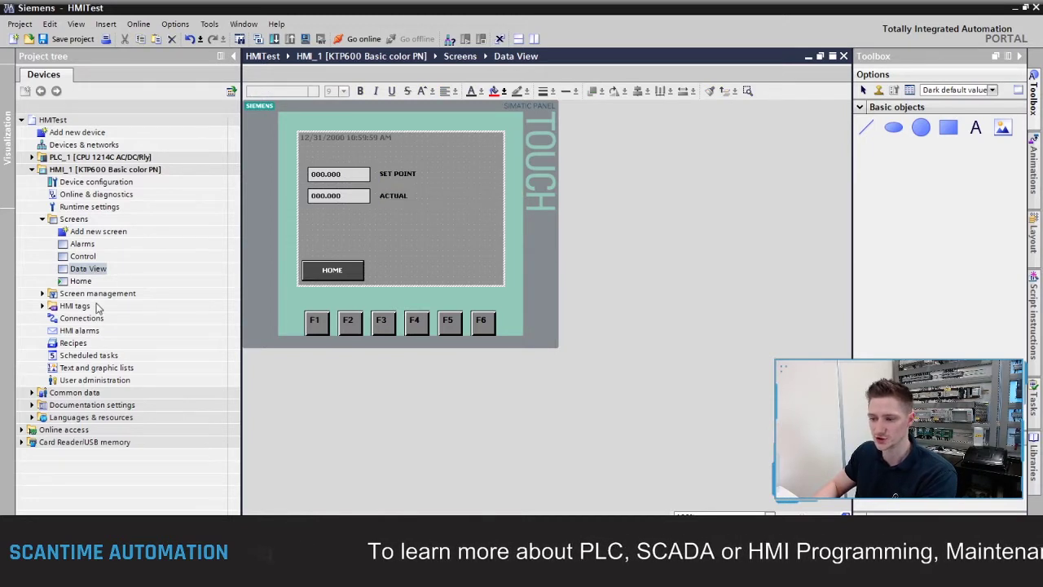
- Add an HMI tag named Temperature with data type Int to the default tag table
left_click(43, 306)
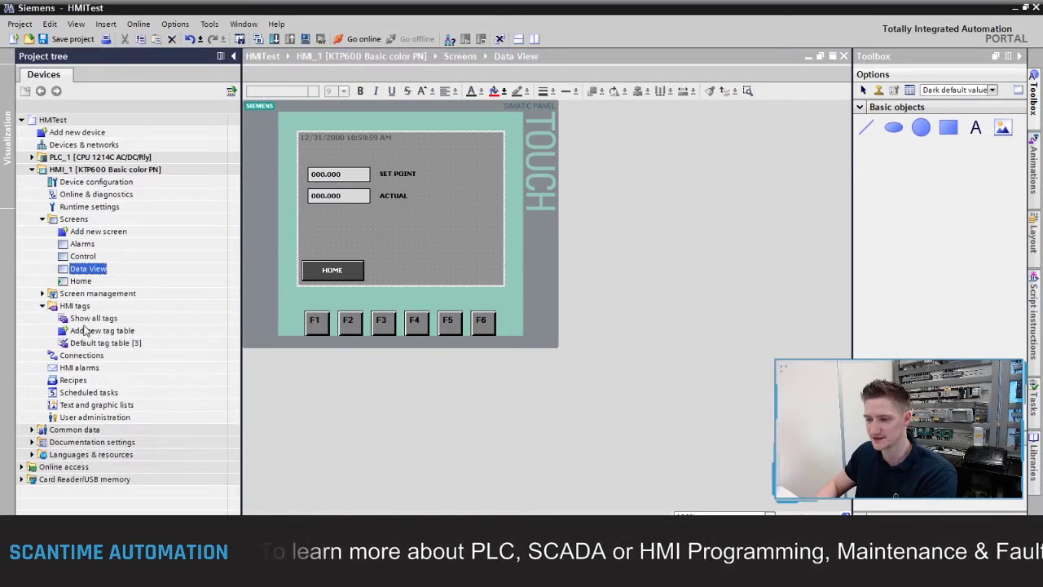
double_click(104, 343)
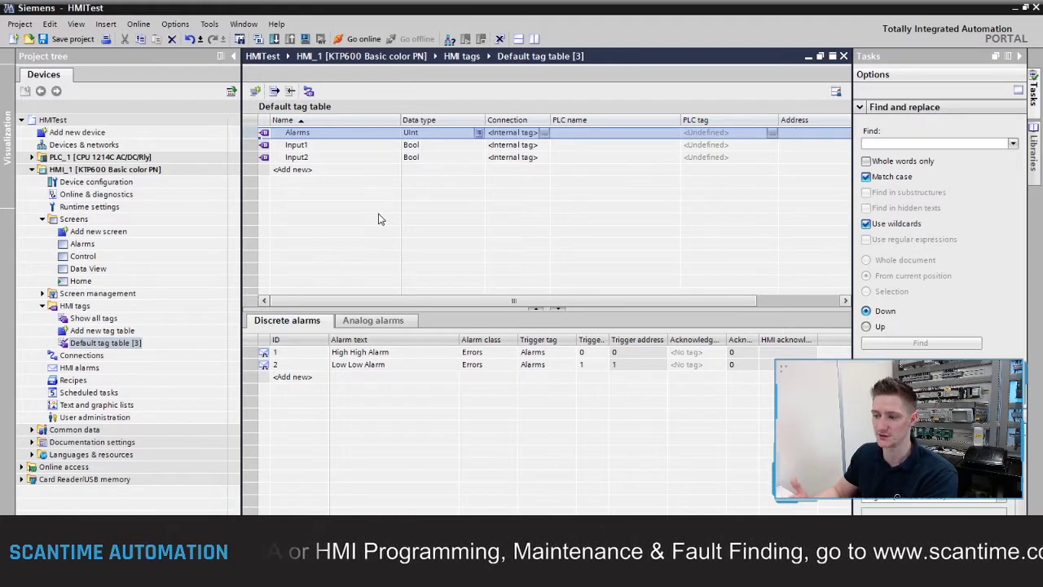
double_click(317, 171)
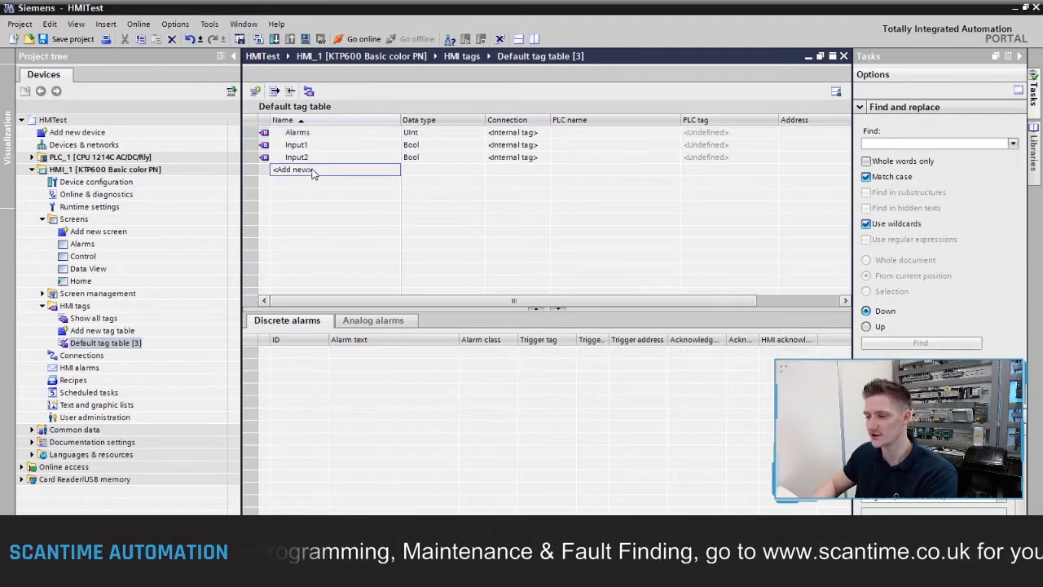
type("Te")
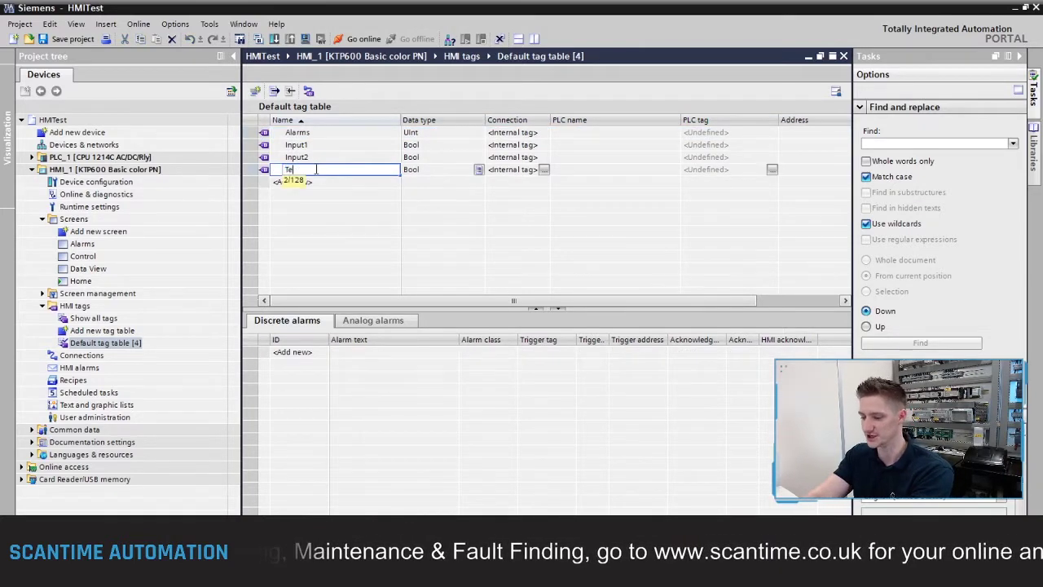
type("mperature")
key("Return")
left_click(445, 172)
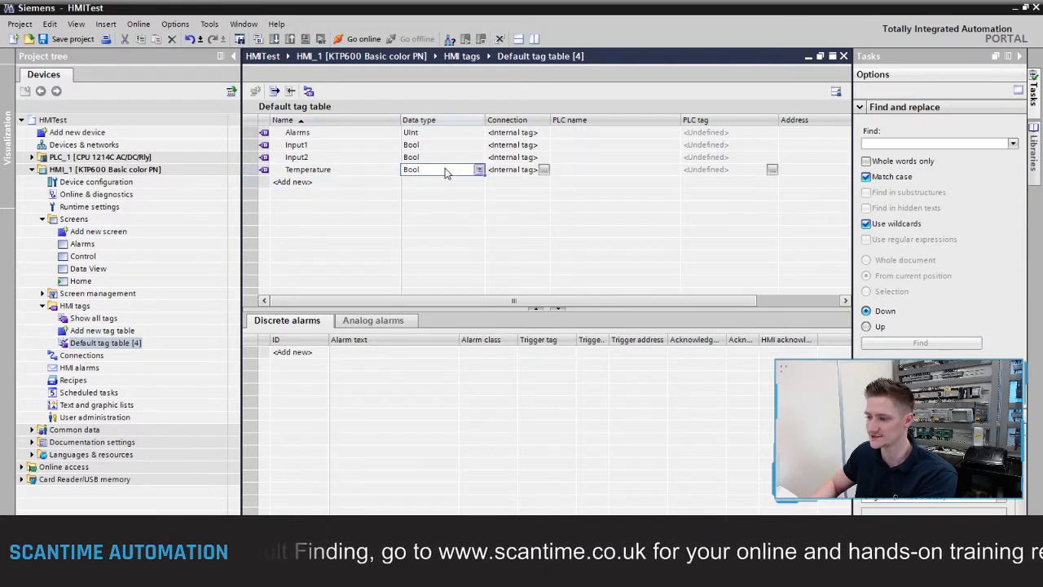
left_click(479, 170)
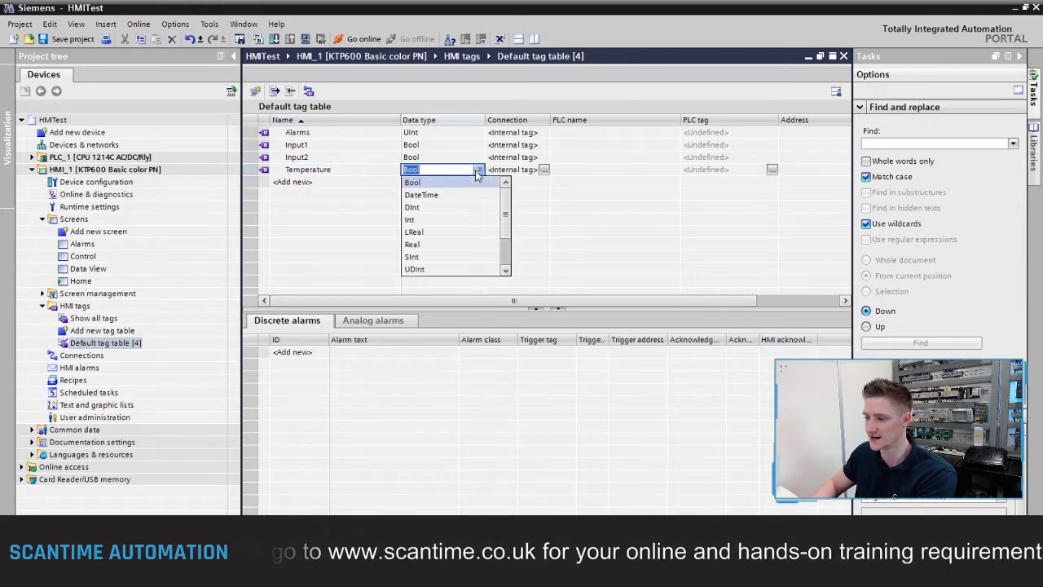
left_click(424, 221)
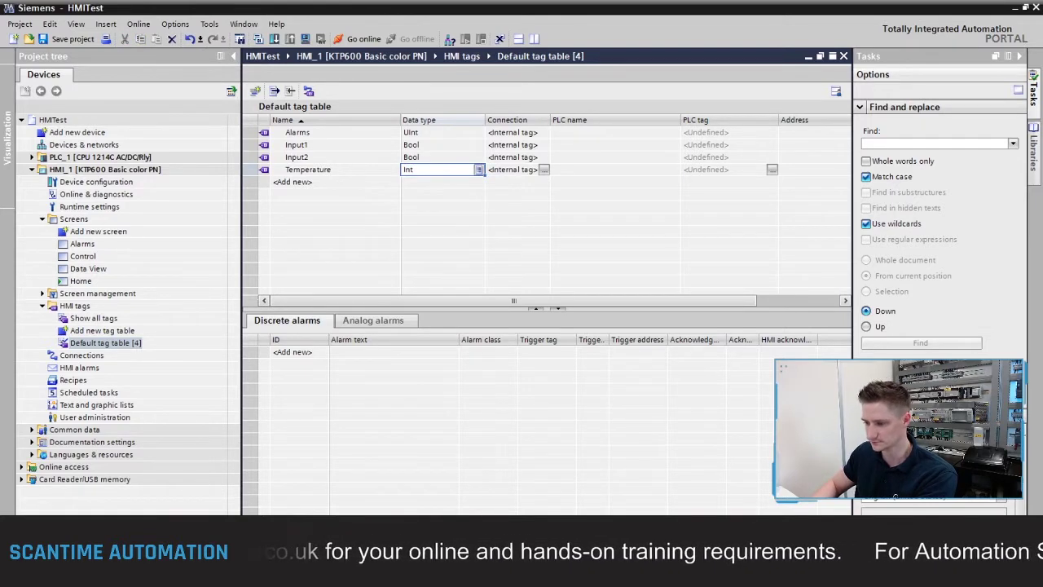
- Link the SET POINT I/O field on the Data View screen to the Temperature tag, keeping its mode as Input/output
key("ctrl+Tab")
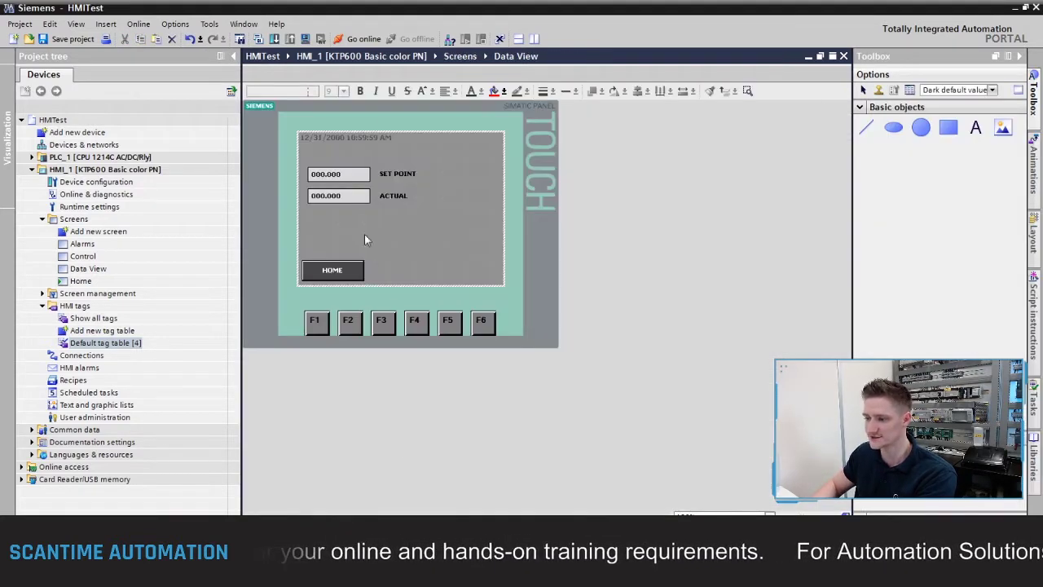
left_click(340, 174)
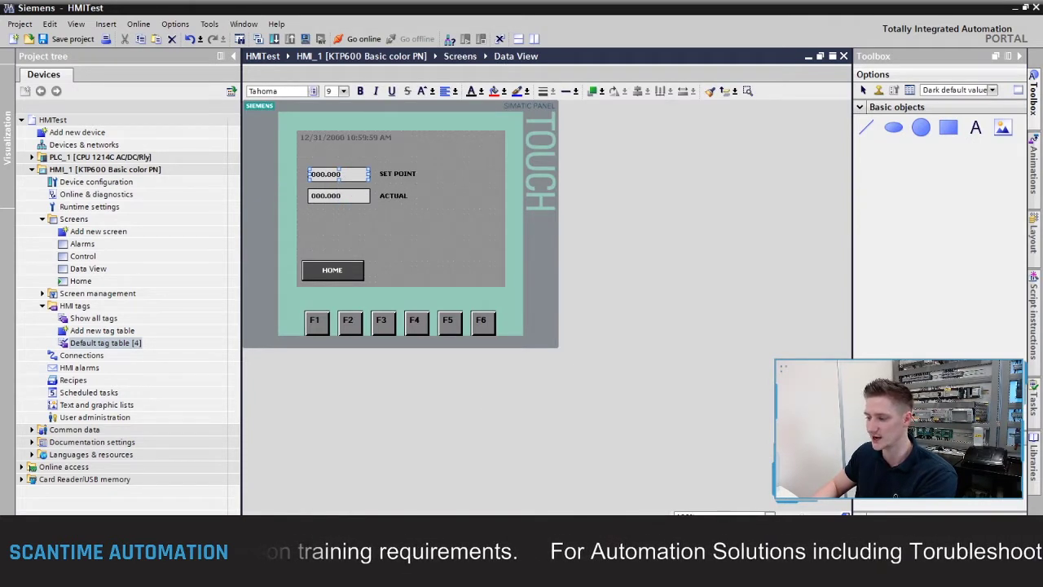
key("alt+Return")
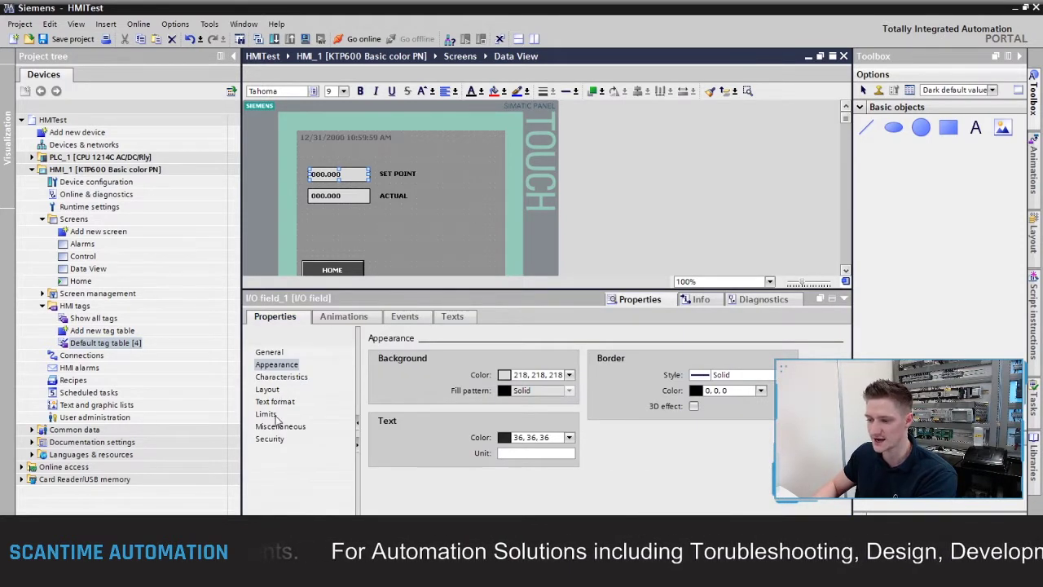
left_click(269, 352)
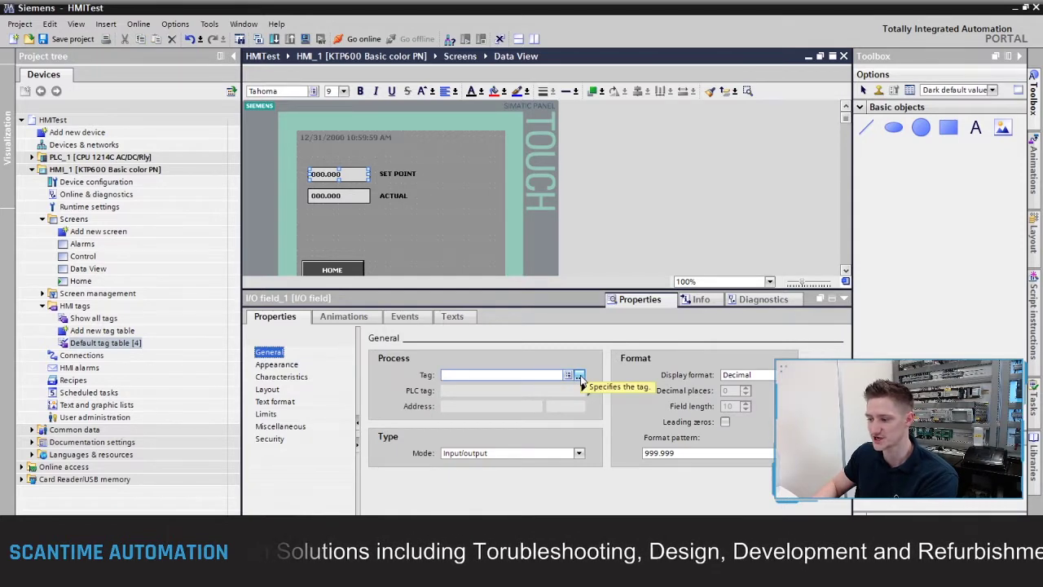
left_click(578, 376)
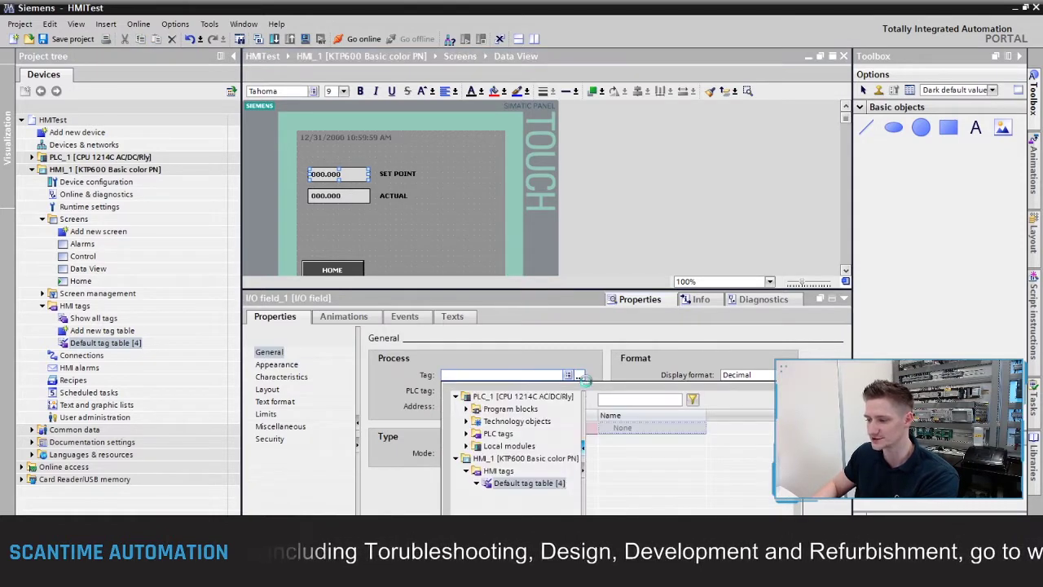
left_click(659, 476)
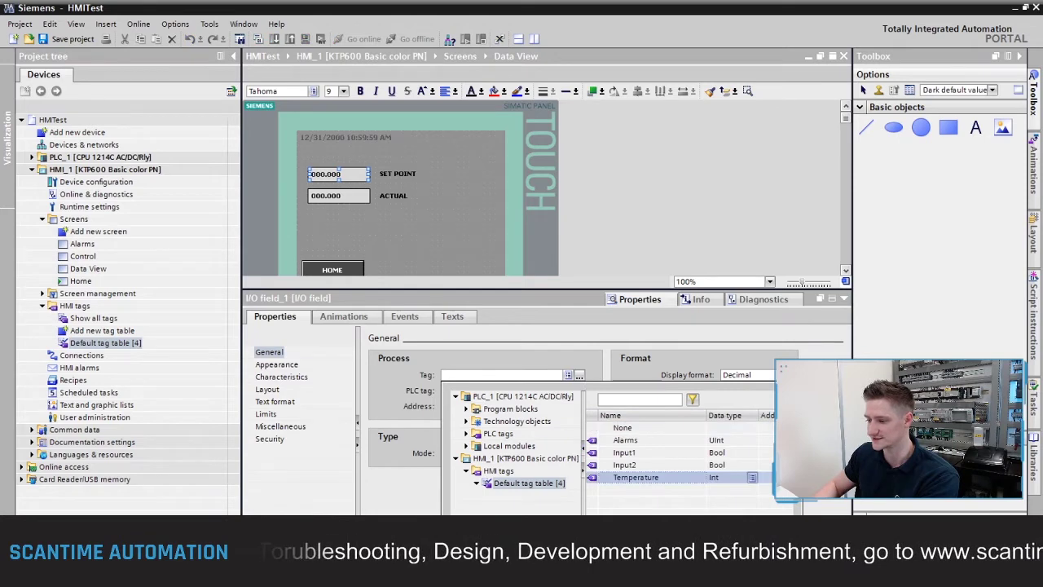
key("Return")
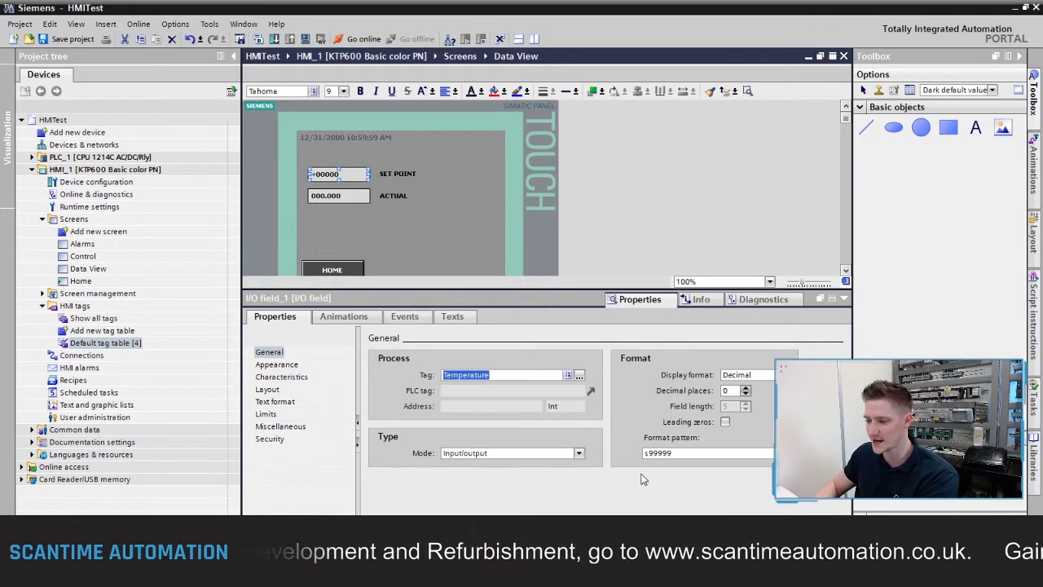
left_click(479, 455)
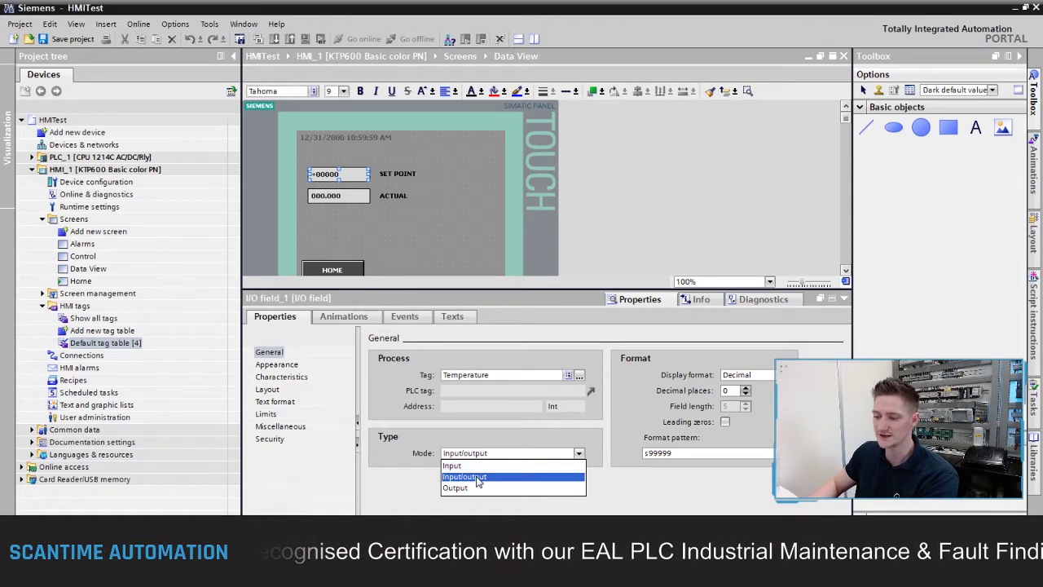
left_click(478, 478)
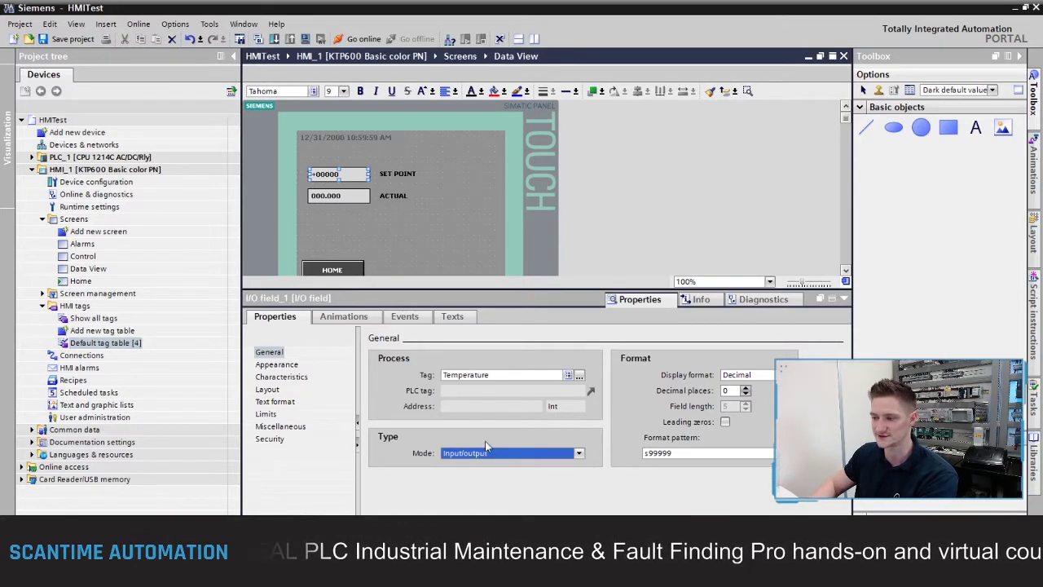
- Link the ACTUAL I/O field to the Temperature tag and set its mode to Output
left_click(333, 194)
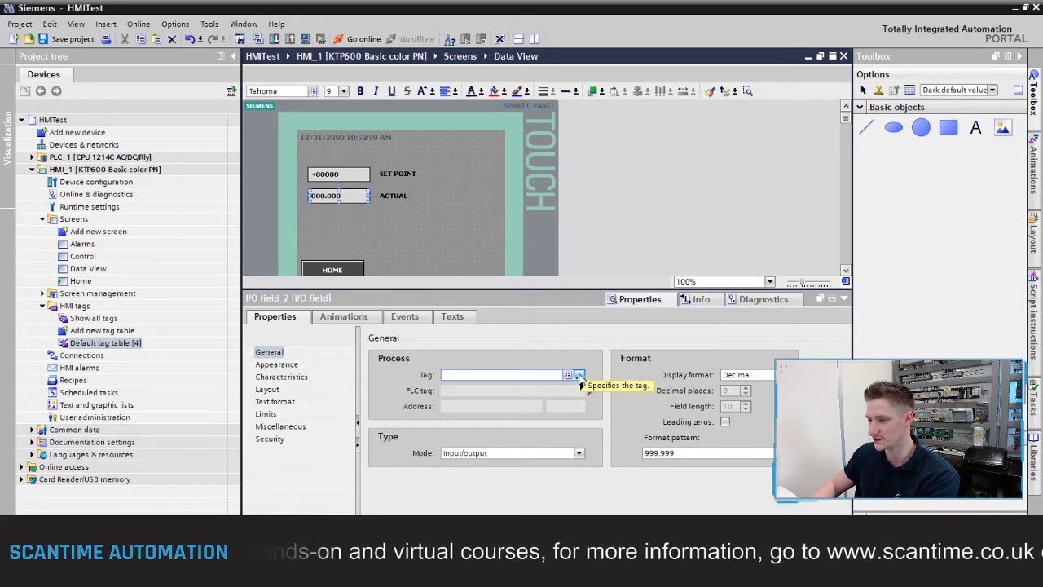
left_click(579, 375)
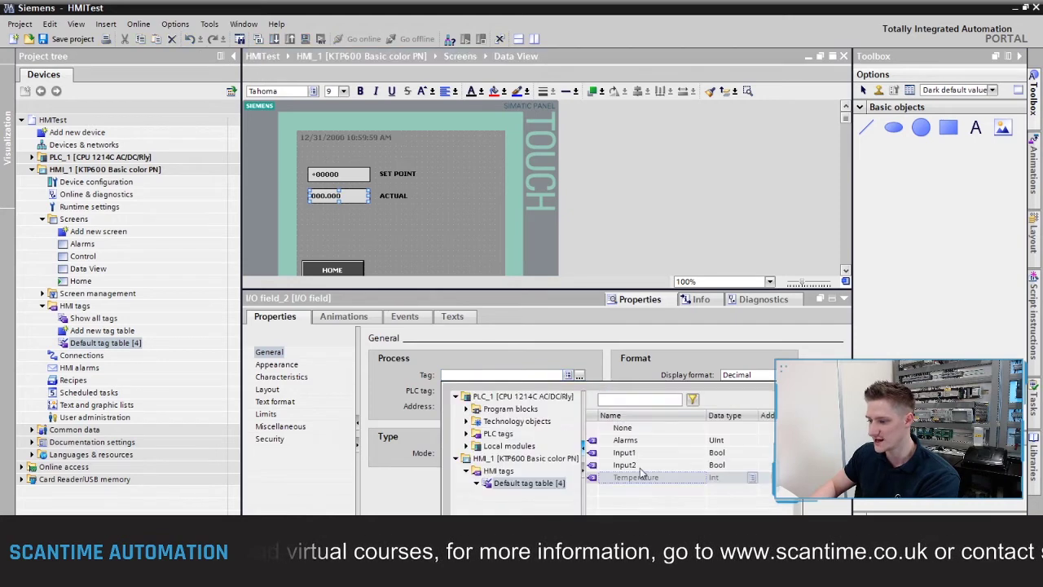
double_click(642, 481)
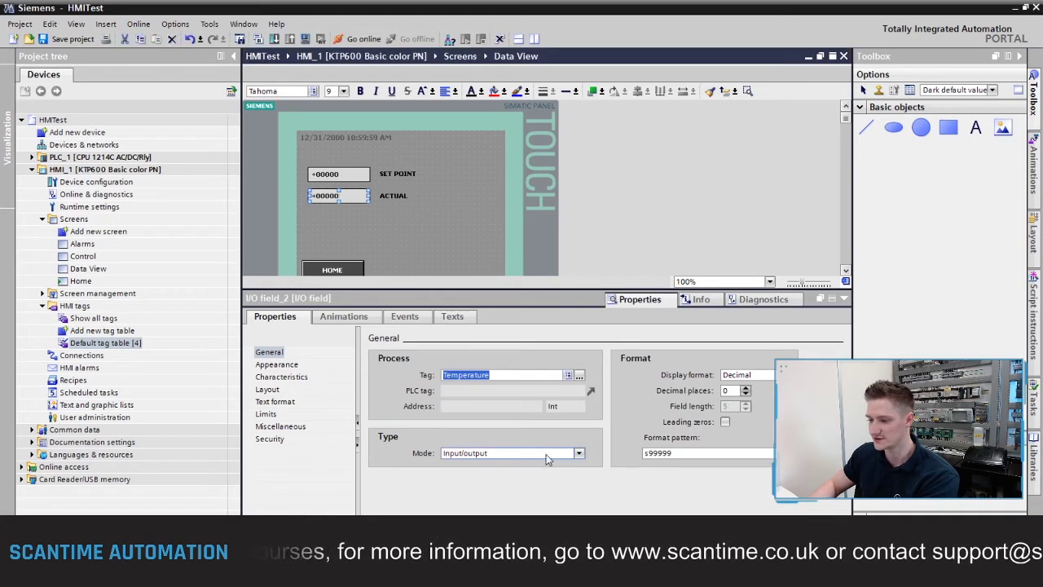
left_click(578, 453)
left_click(489, 487)
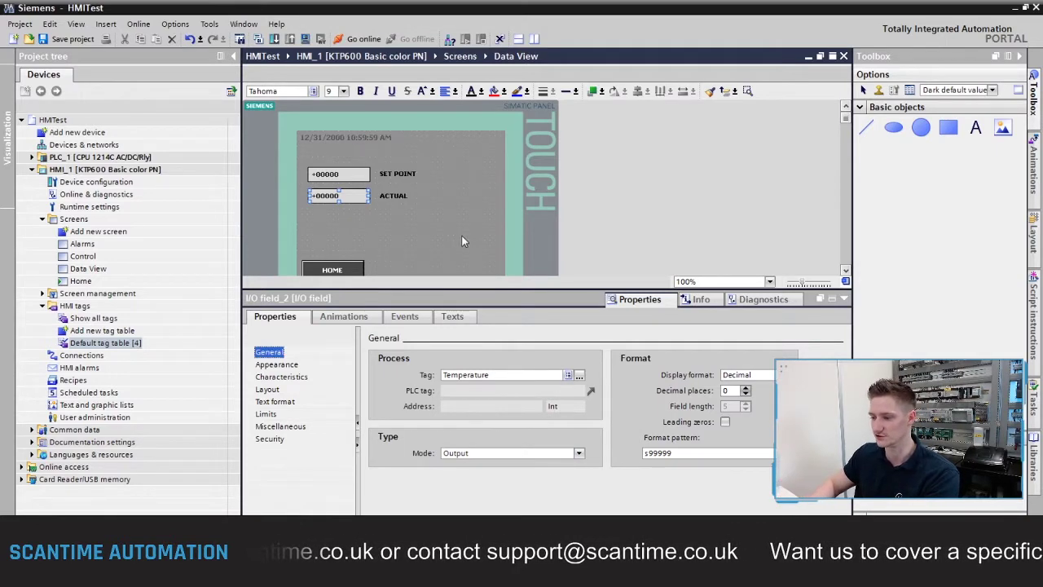
- Format the SET POINT I/O field as Decimal with 0 decimal places and the format pattern s99
left_click(351, 177)
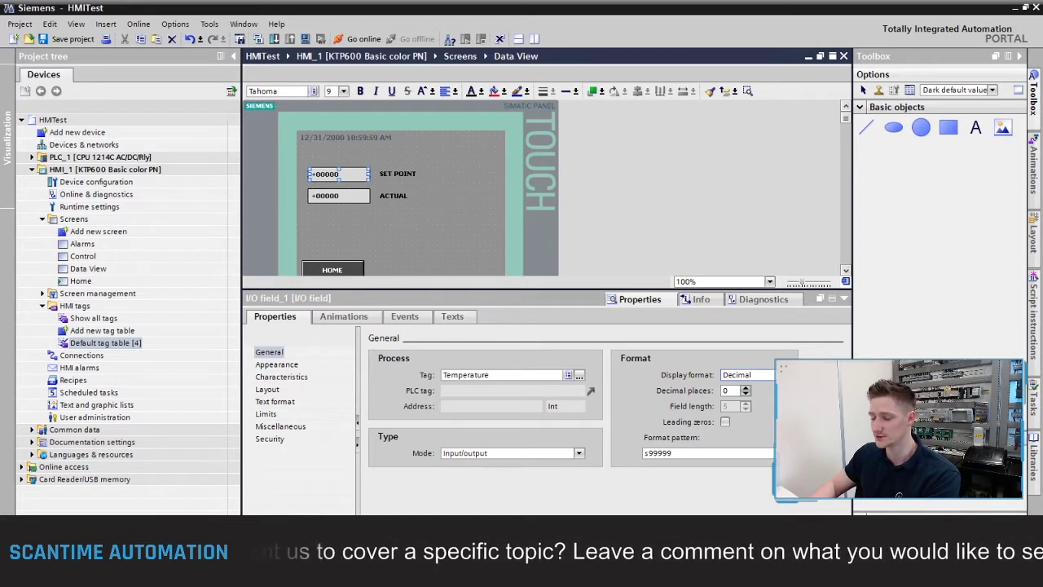
left_click(770, 375)
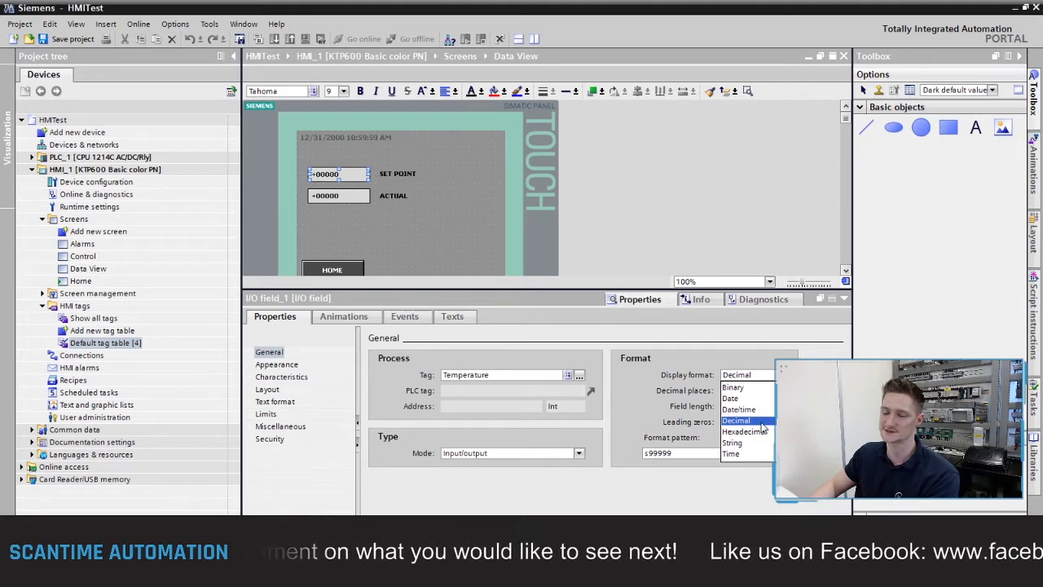
left_click(761, 421)
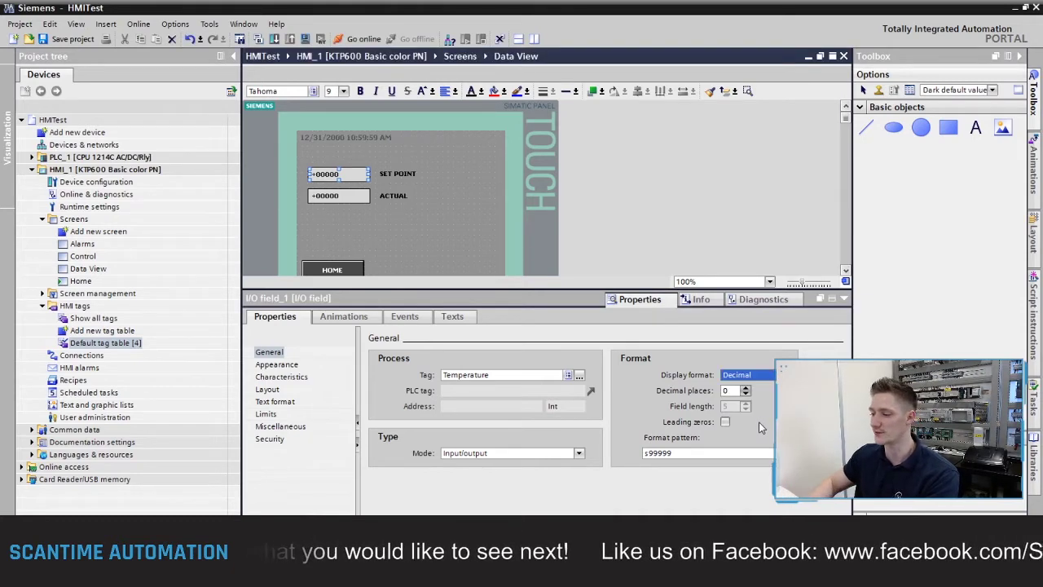
left_click(754, 375)
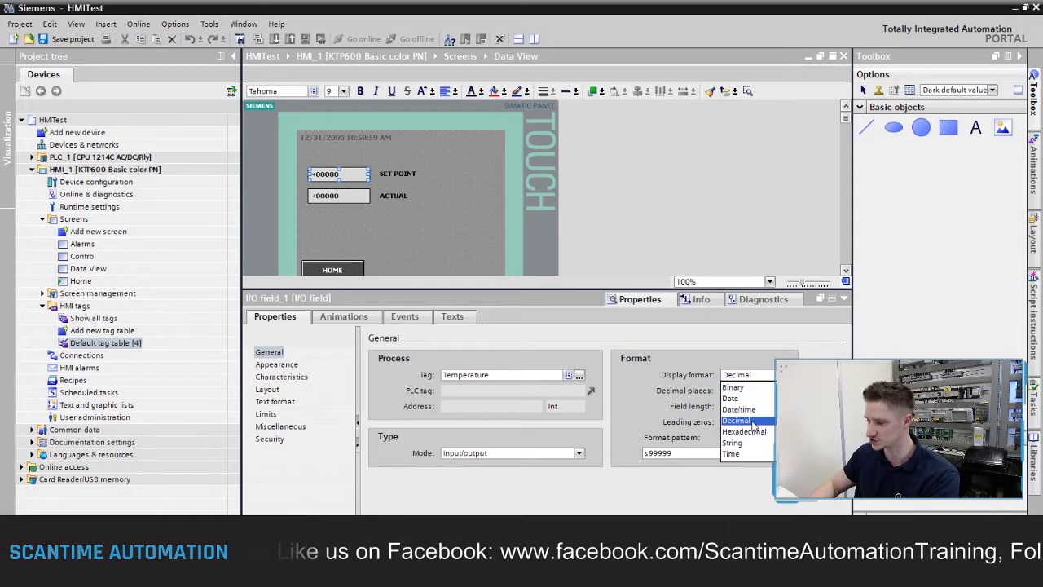
left_click(754, 421)
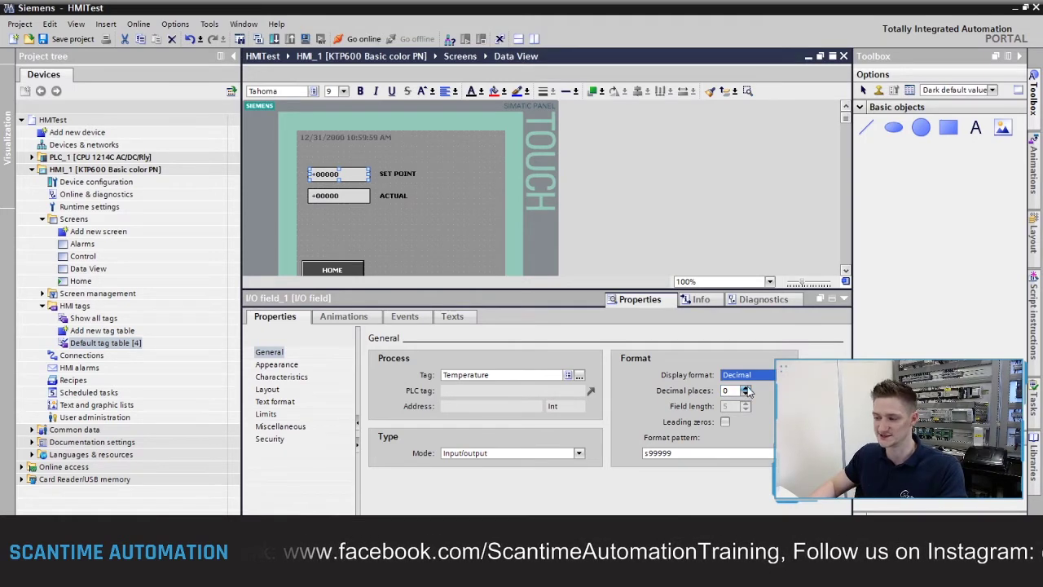
left_click(745, 390)
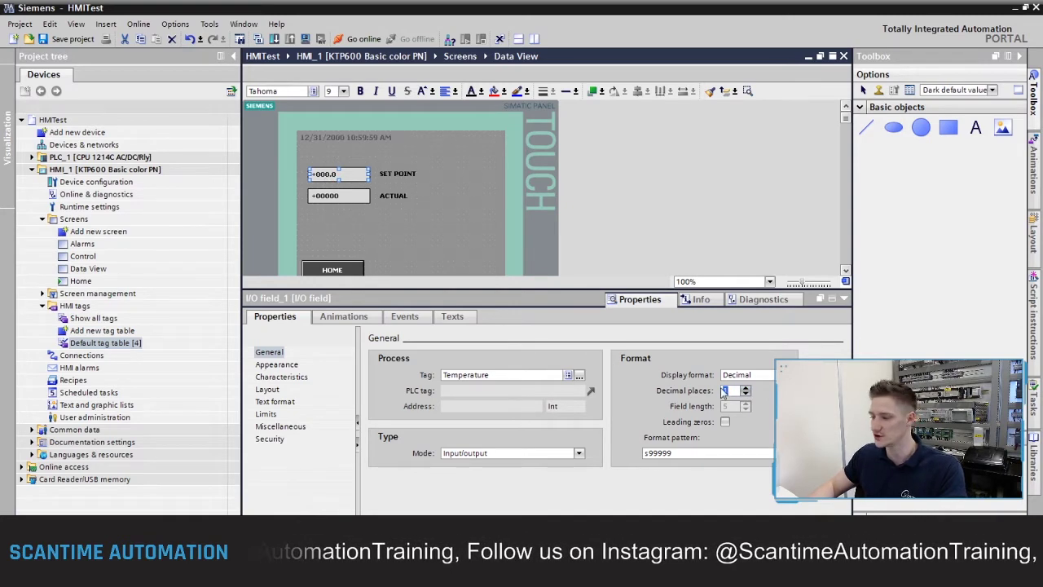
left_click(746, 394)
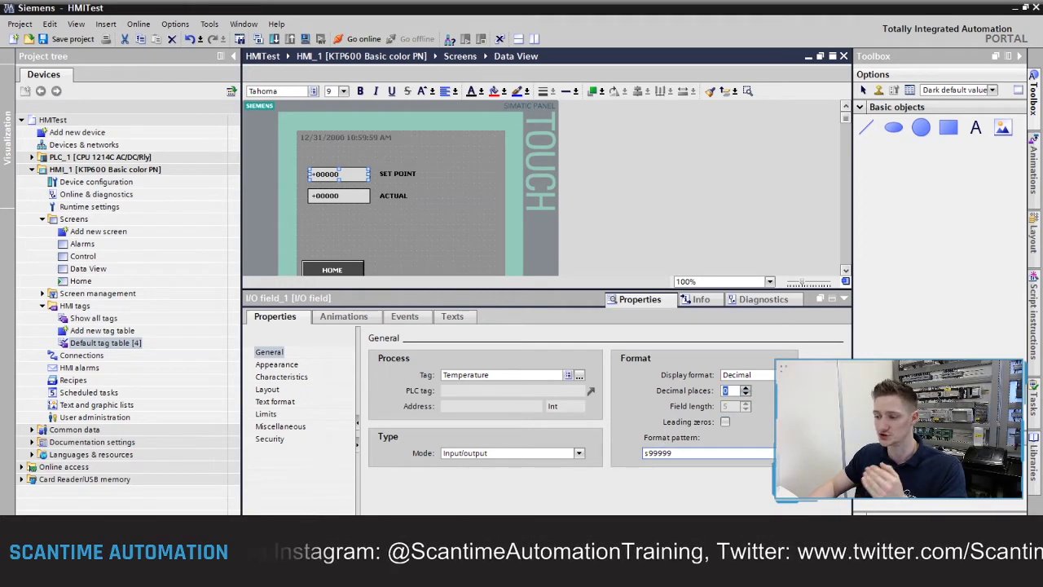
left_click(709, 453)
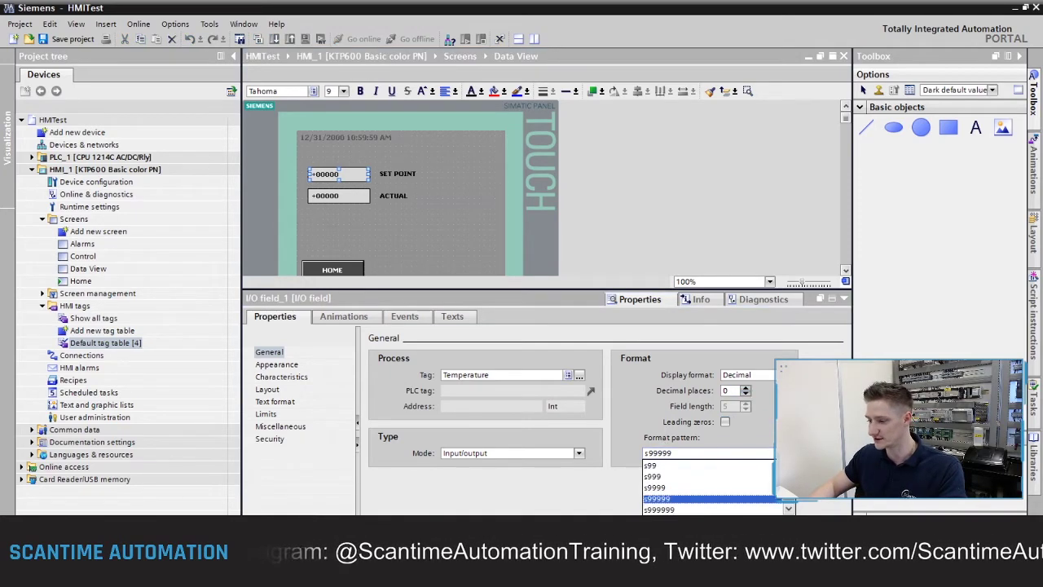
left_click(694, 467)
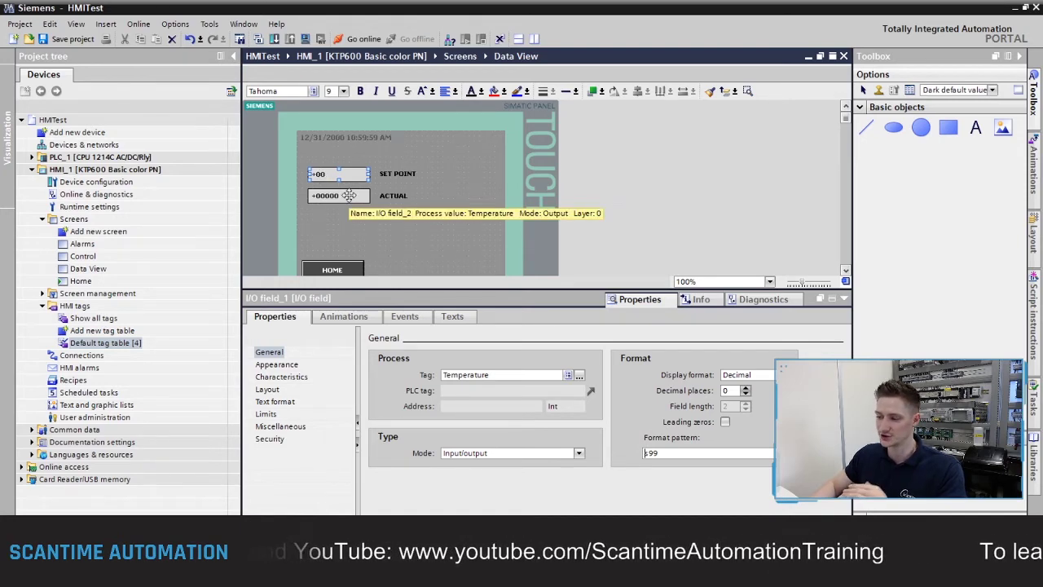
- Set the format pattern of the ACTUAL I/O field to s99
left_click(348, 195)
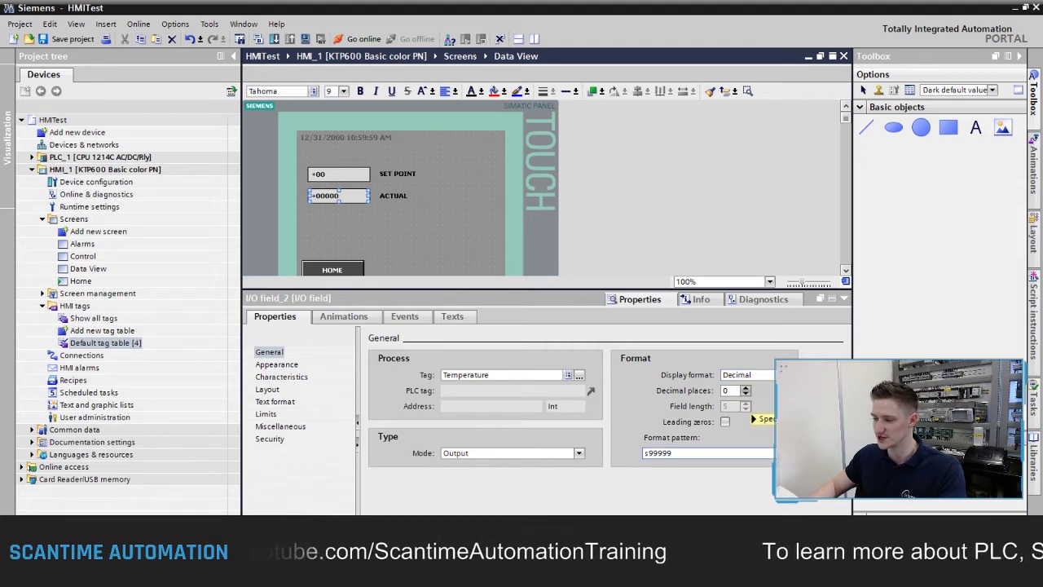
left_click(770, 452)
left_click(660, 463)
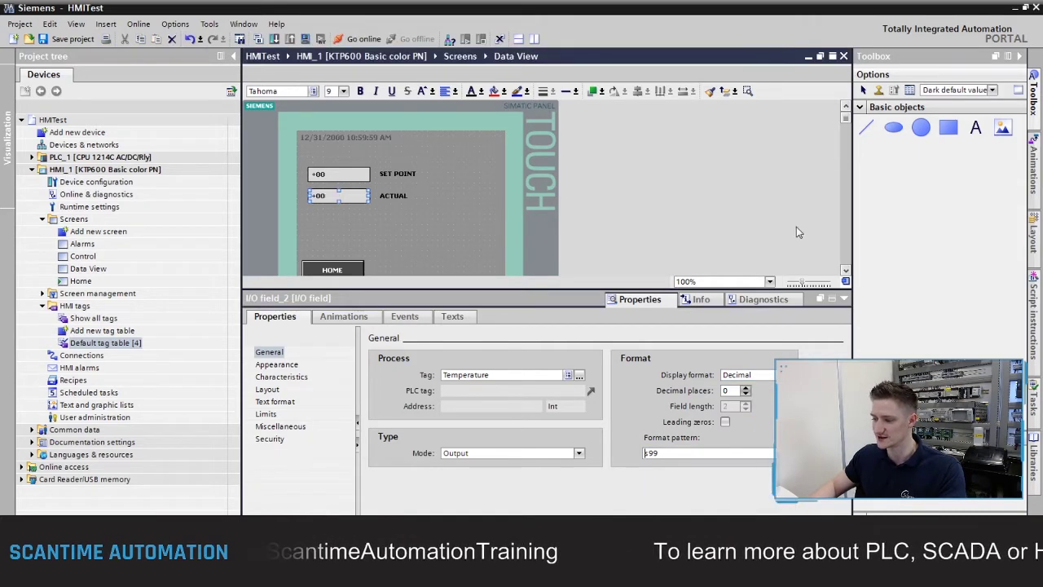
- Review the appearance and security properties of the SET POINT I/O field
left_click(355, 174)
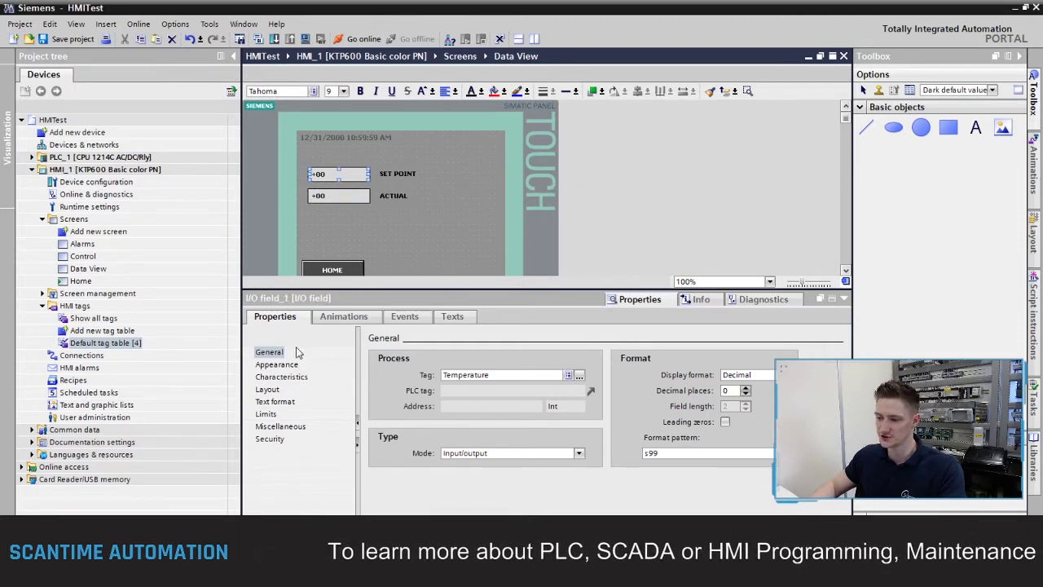
left_click(278, 364)
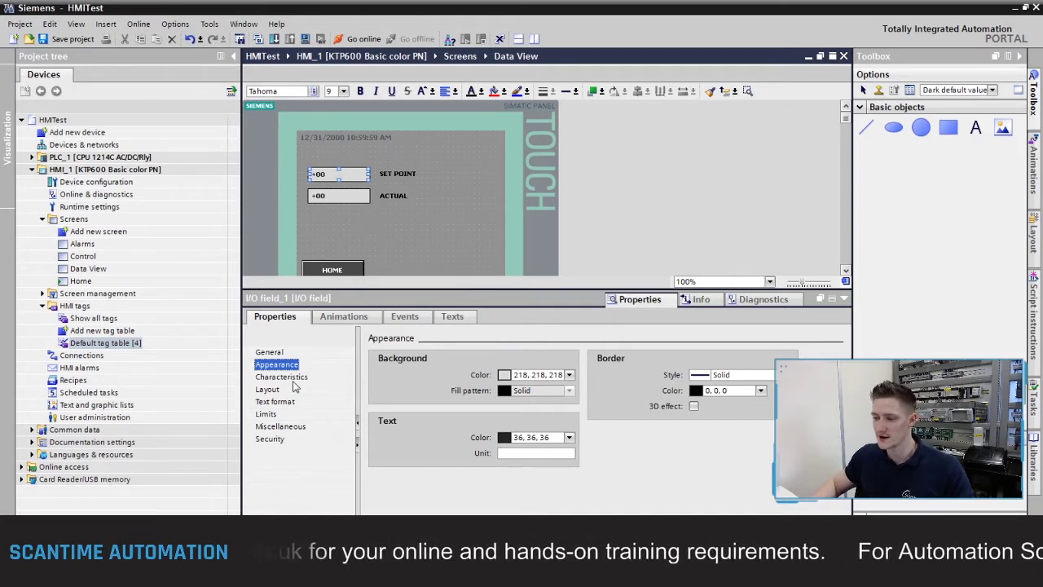
left_click(272, 440)
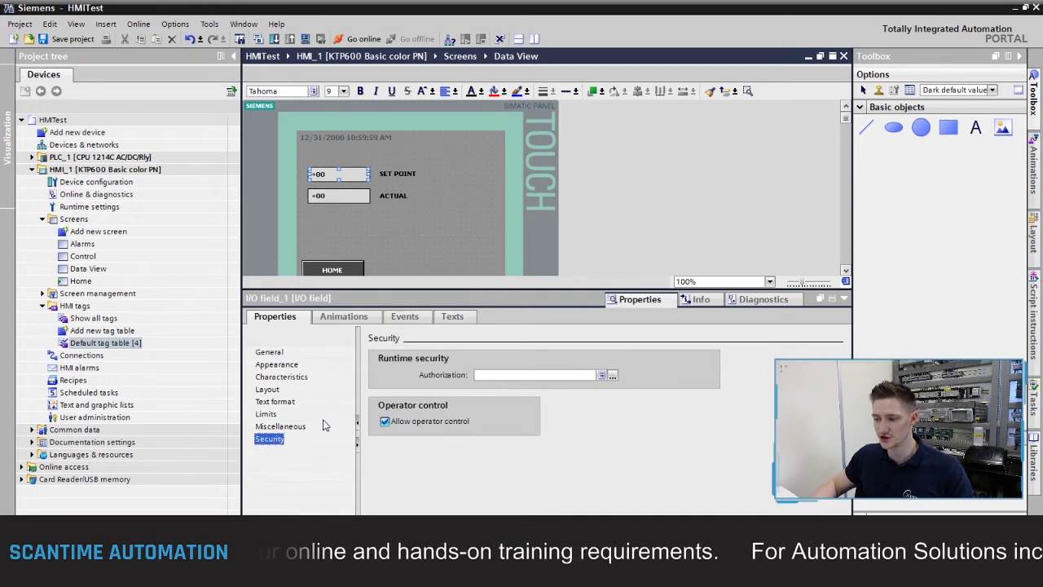
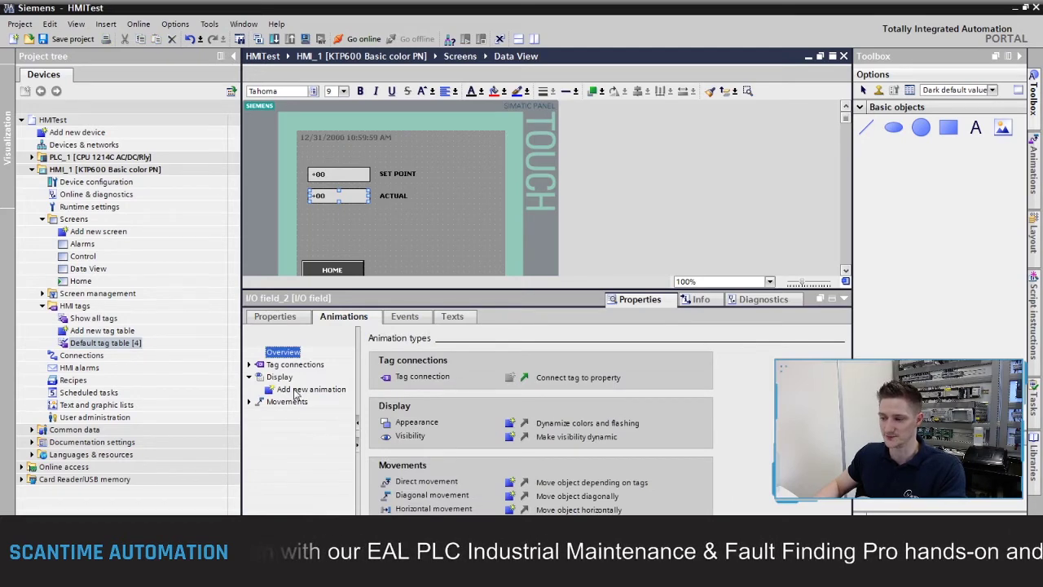
- Add an Appearance animation to the ACTUAL I/O field and link it to the Temperature tag
double_click(309, 390)
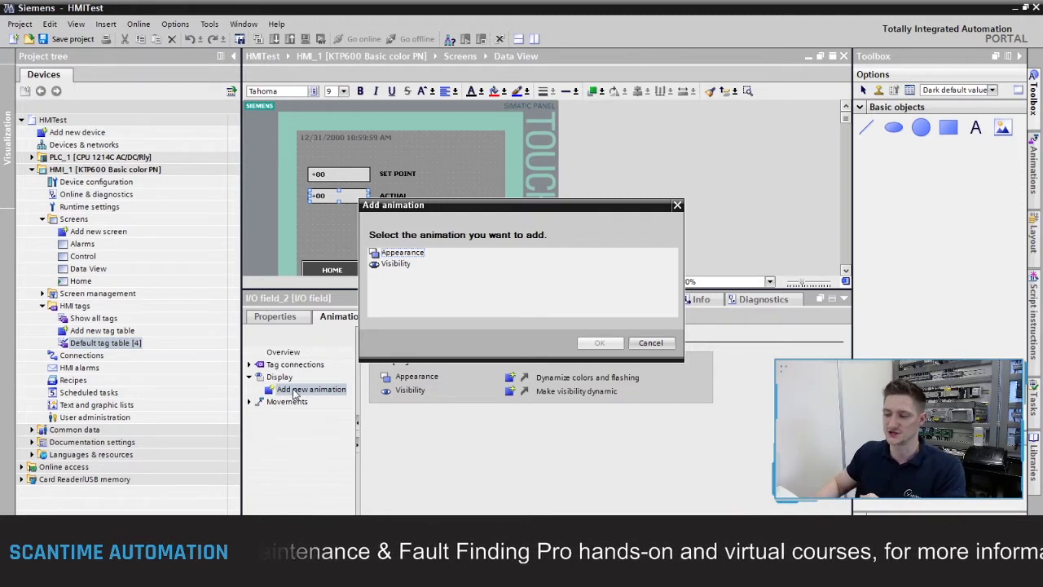
left_click(401, 254)
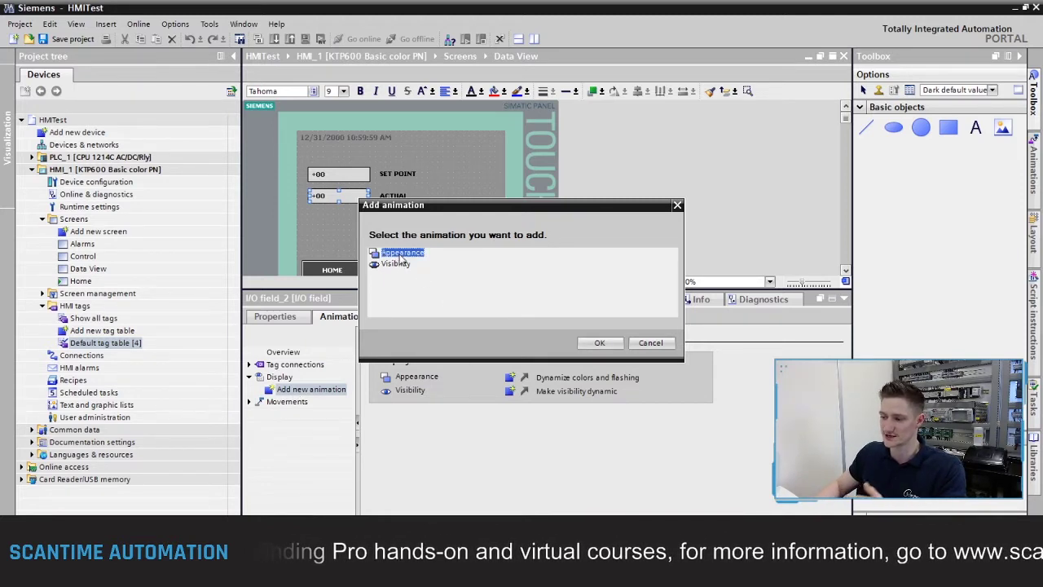
left_click(599, 344)
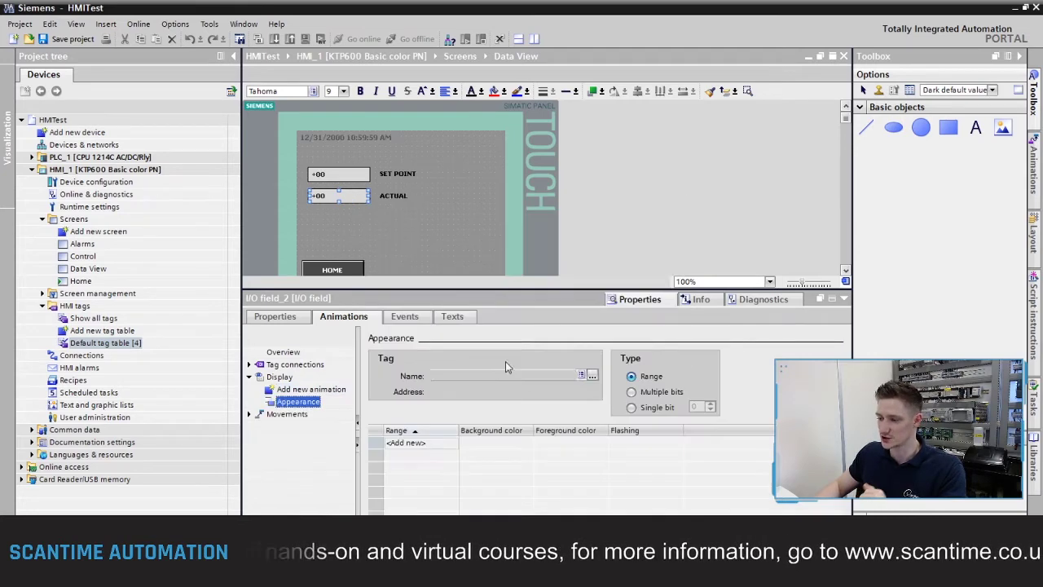
left_click(594, 378)
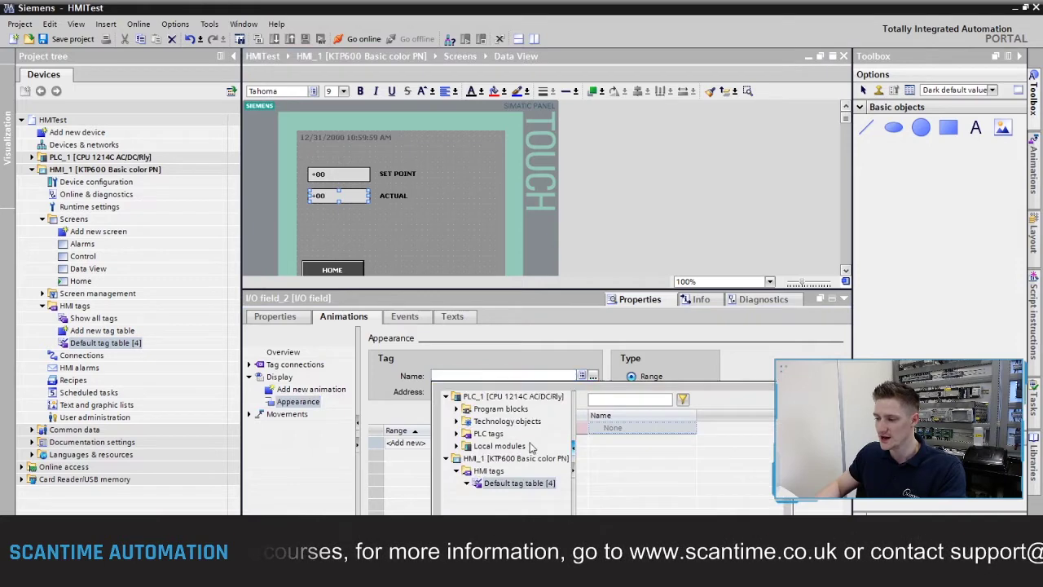
left_click(624, 479)
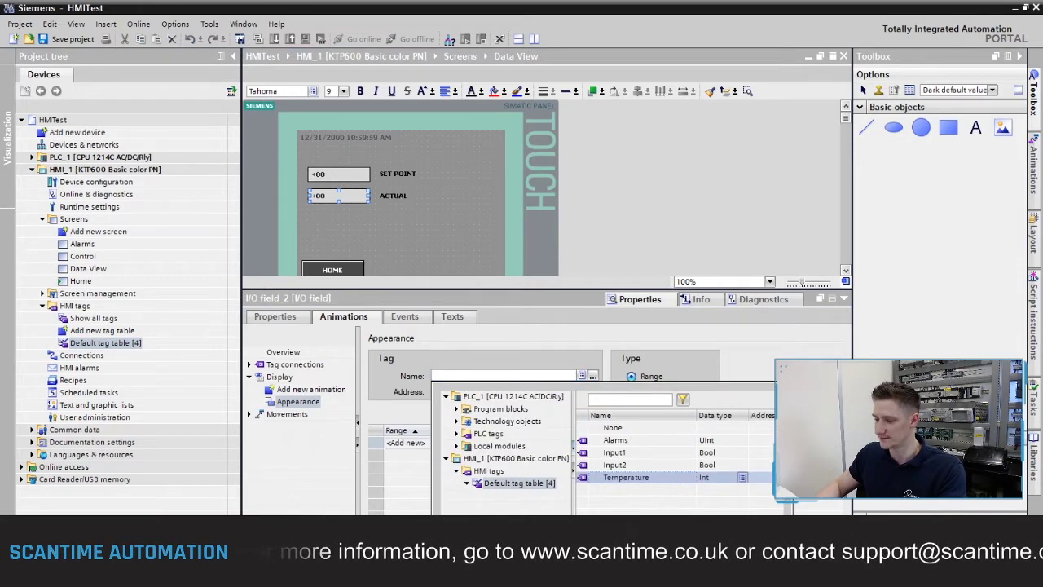
key("Return")
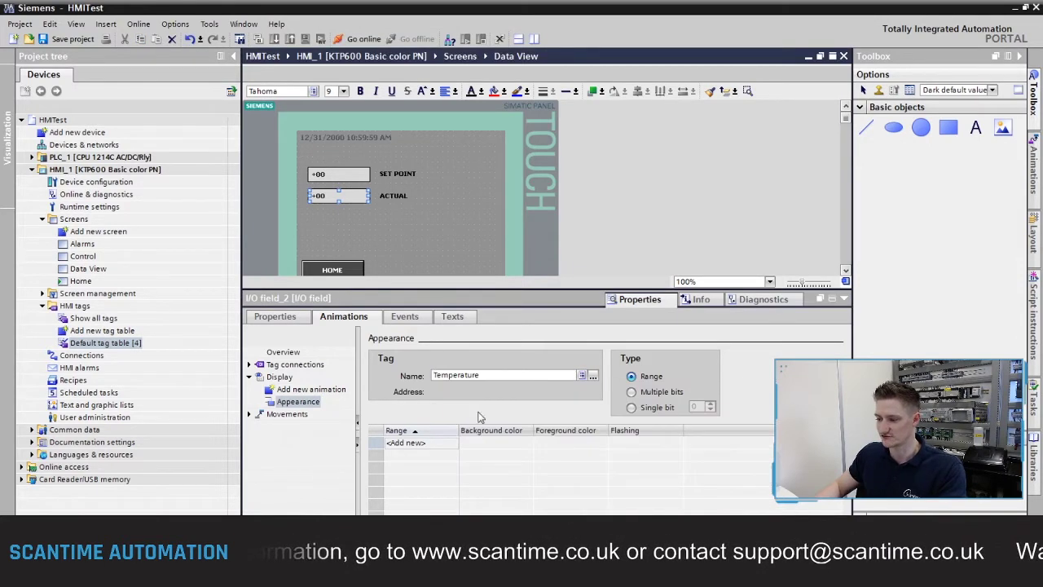
- Add a 0 - 10 range to the appearance animation with the green background color 36, 145, 90
left_click(413, 451)
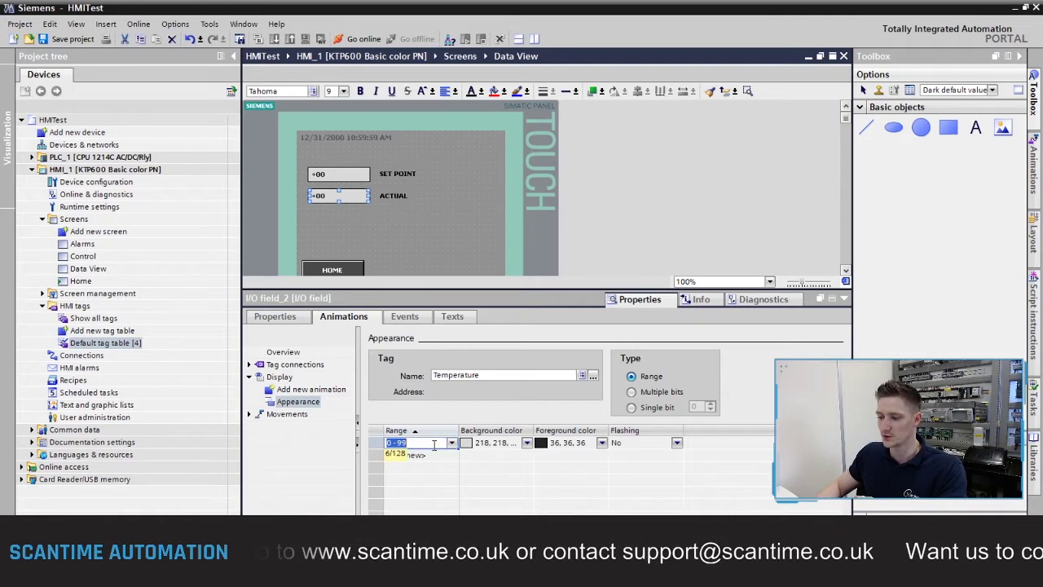
type("0 - 99")
key("BackSpace")
key("BackSpace")
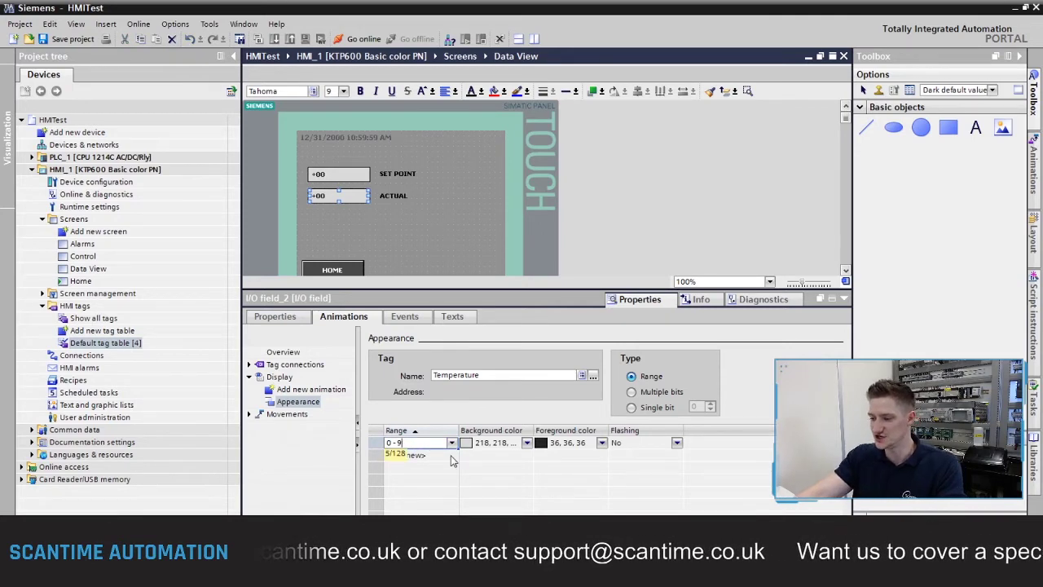
type("10")
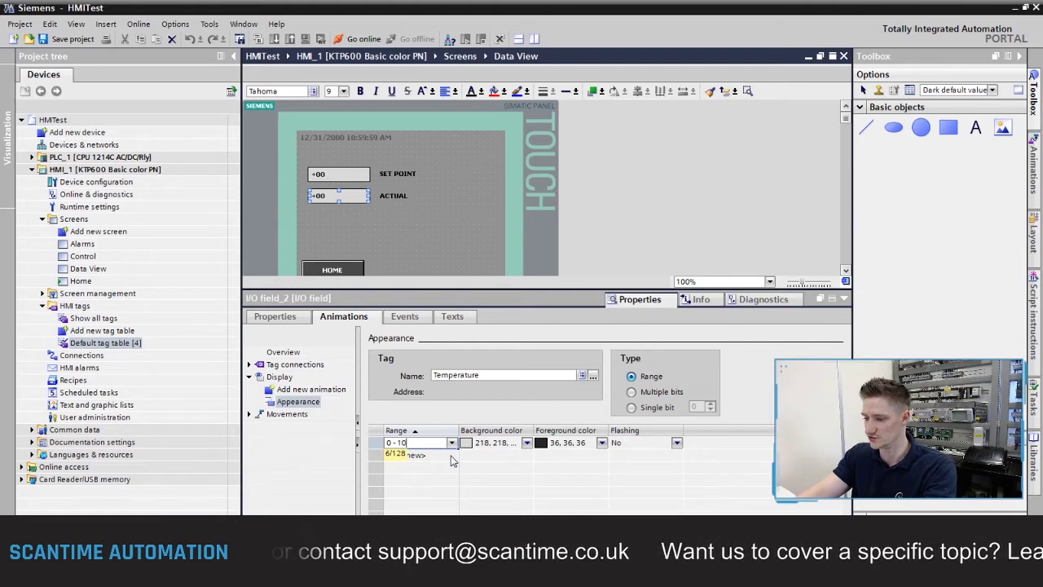
key("Return")
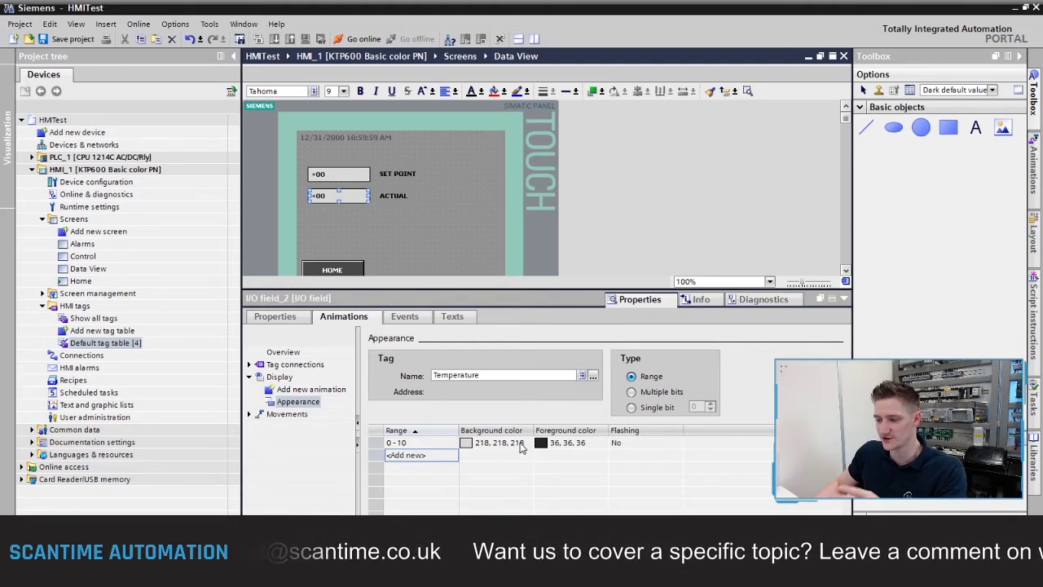
left_click(525, 445)
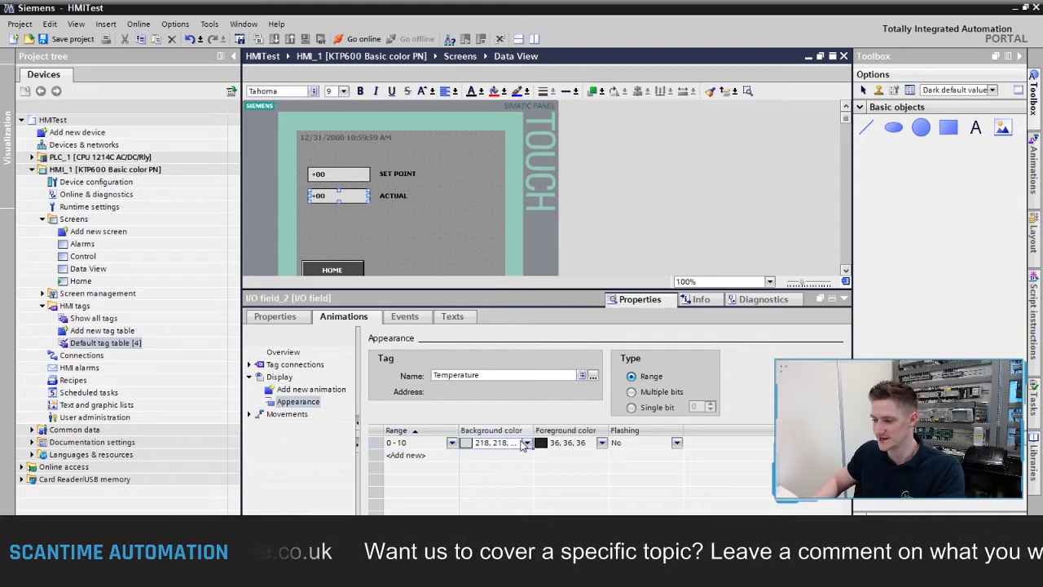
left_click(528, 444)
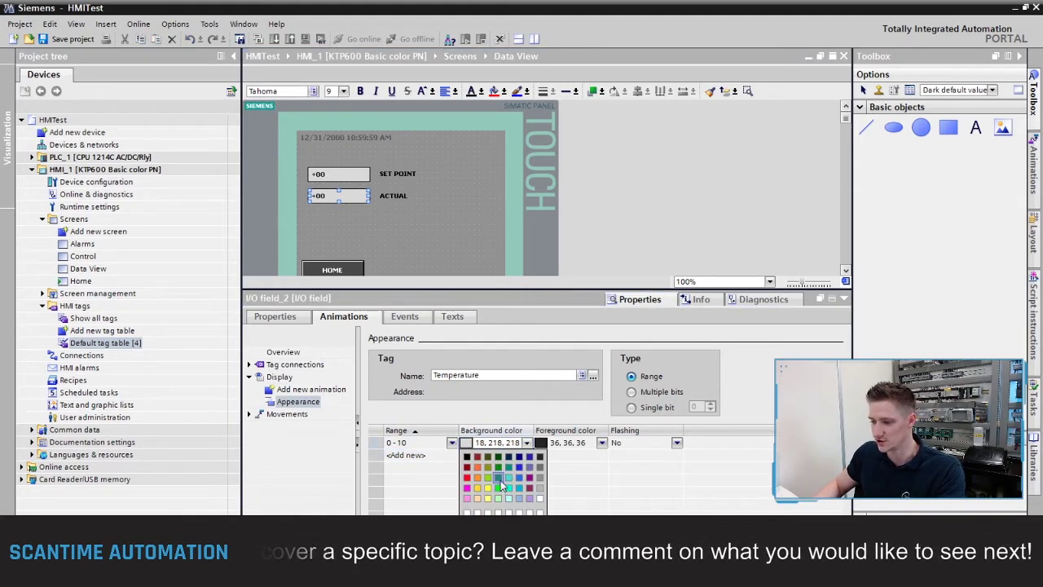
left_click(500, 479)
- Add an 11 - 15 range to the appearance animation with the orange background color 255, 145, 40
double_click(411, 454)
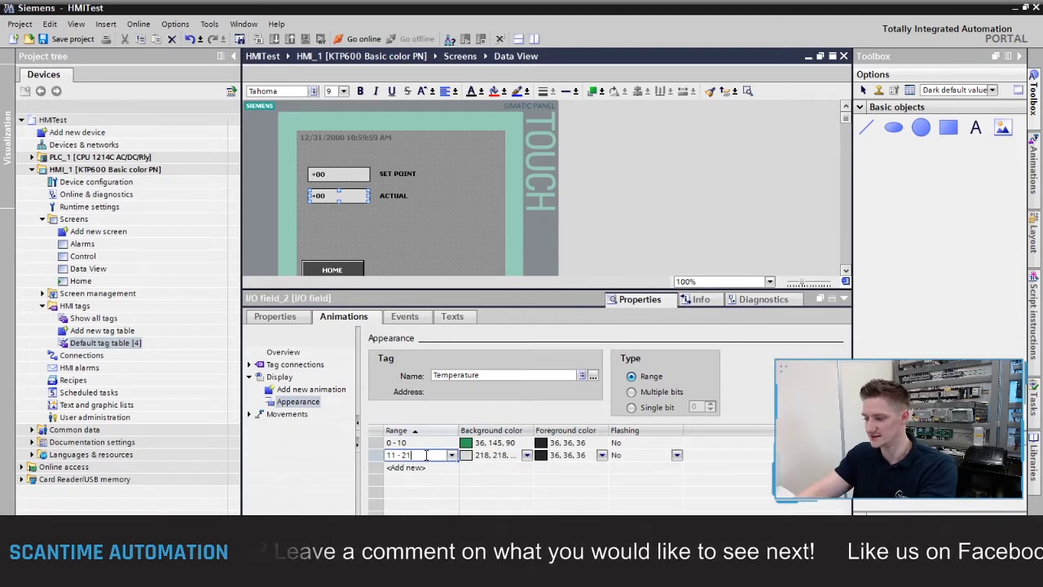
key("BackSpace")
key("BackSpace")
type("15")
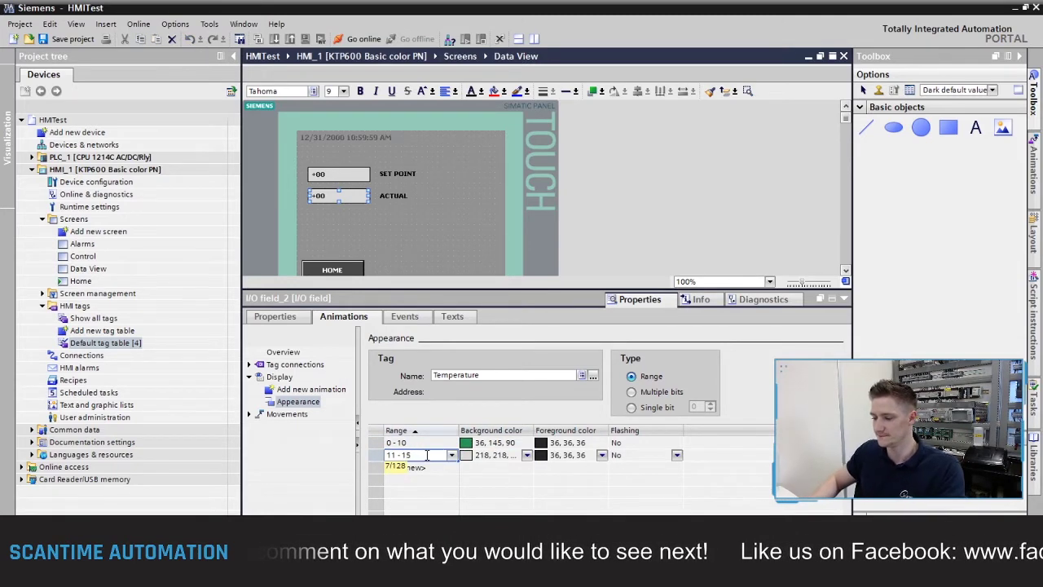
left_click(526, 460)
left_click(527, 456)
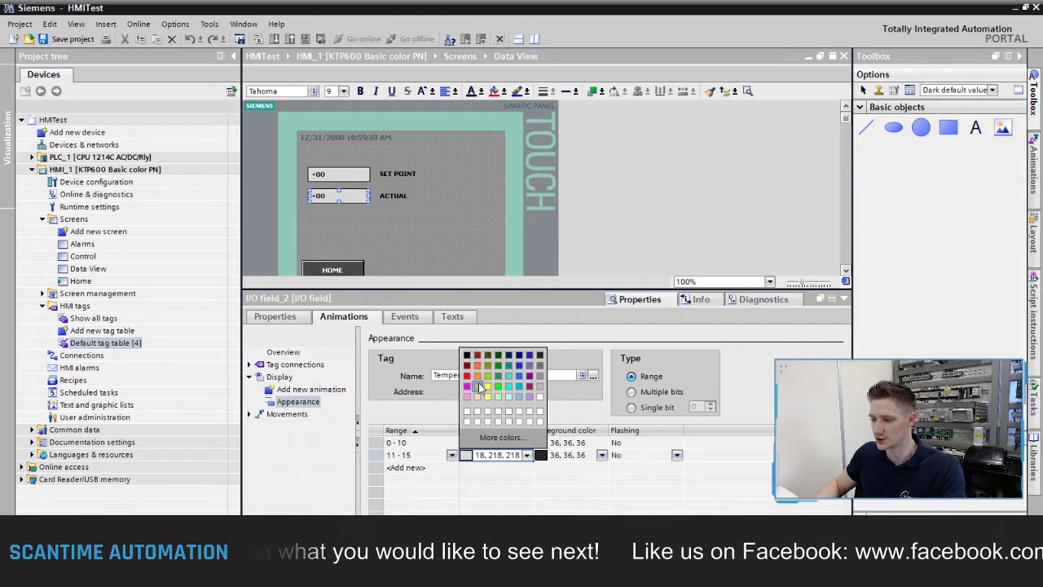
left_click(480, 389)
- Add a 16 - 20 range to the appearance animation with the red background color 255, 0, 31 and flashing set to Yes
left_click(421, 471)
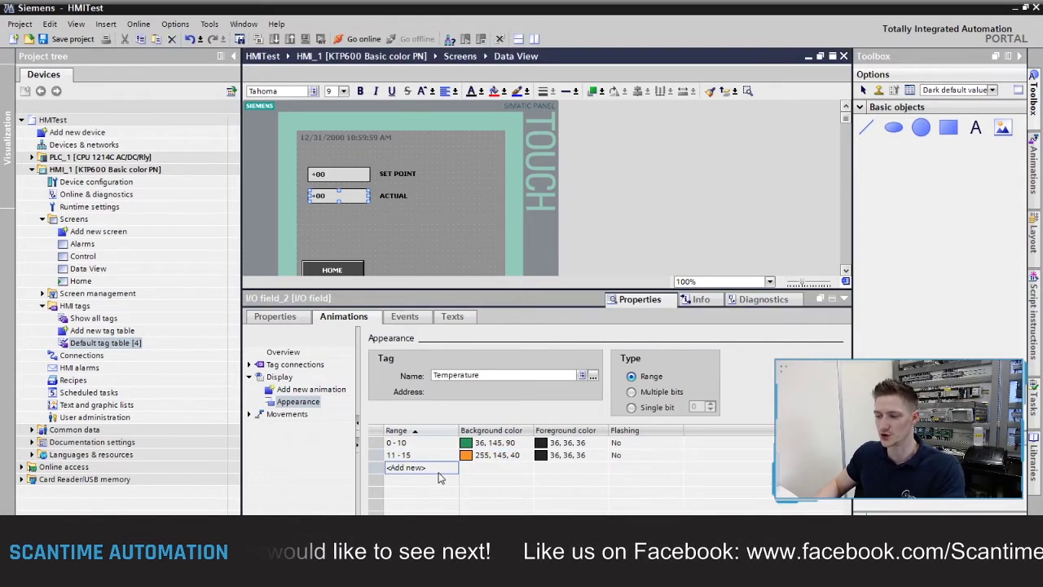
left_click(442, 471)
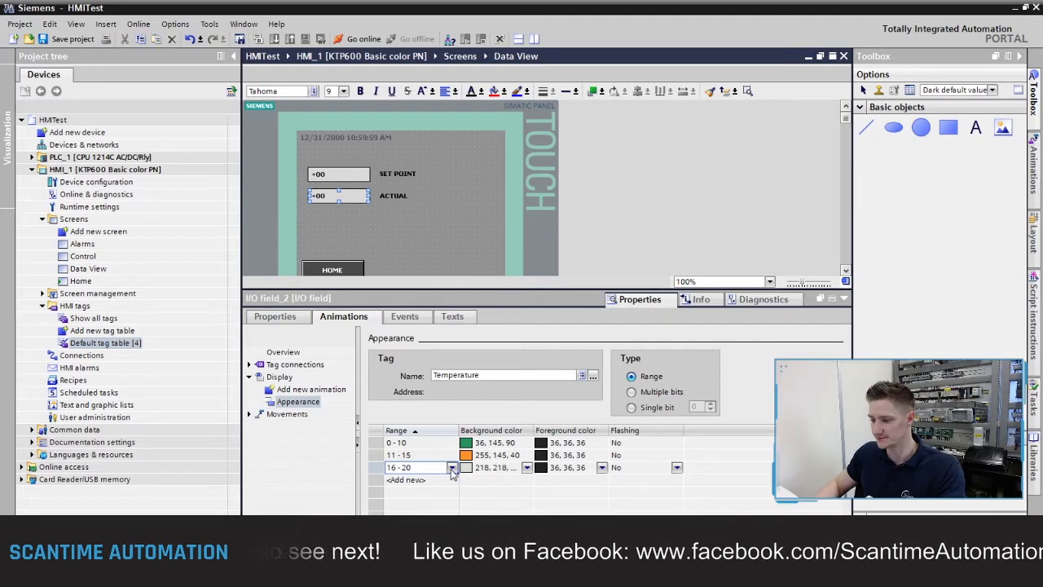
left_click(525, 471)
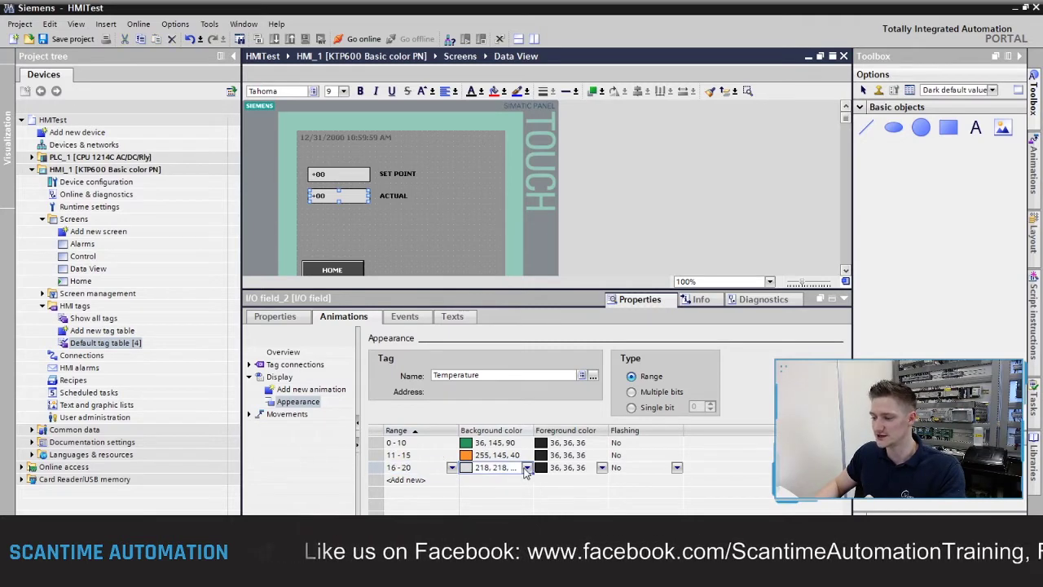
left_click(526, 471)
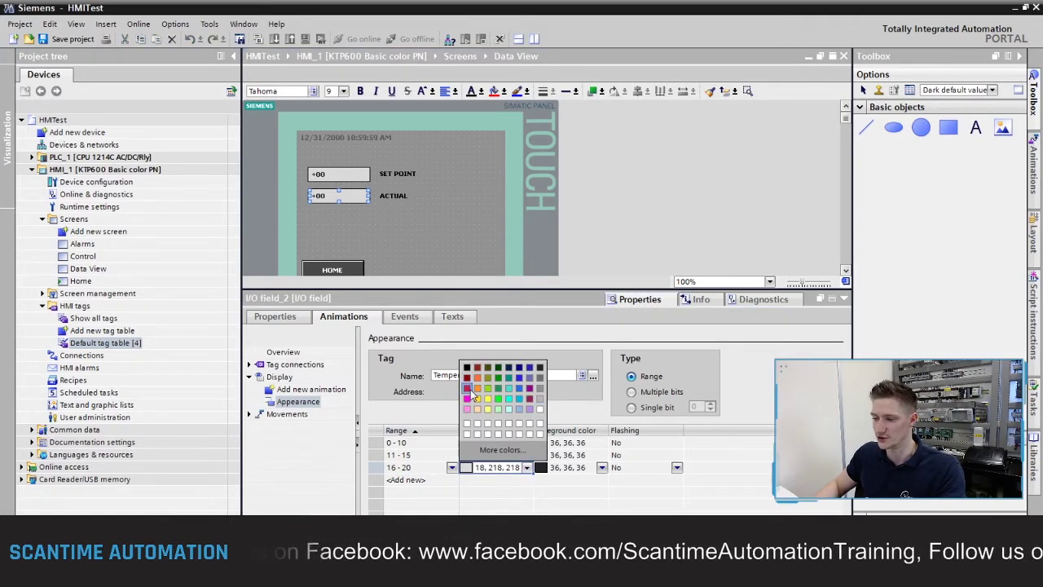
left_click(475, 396)
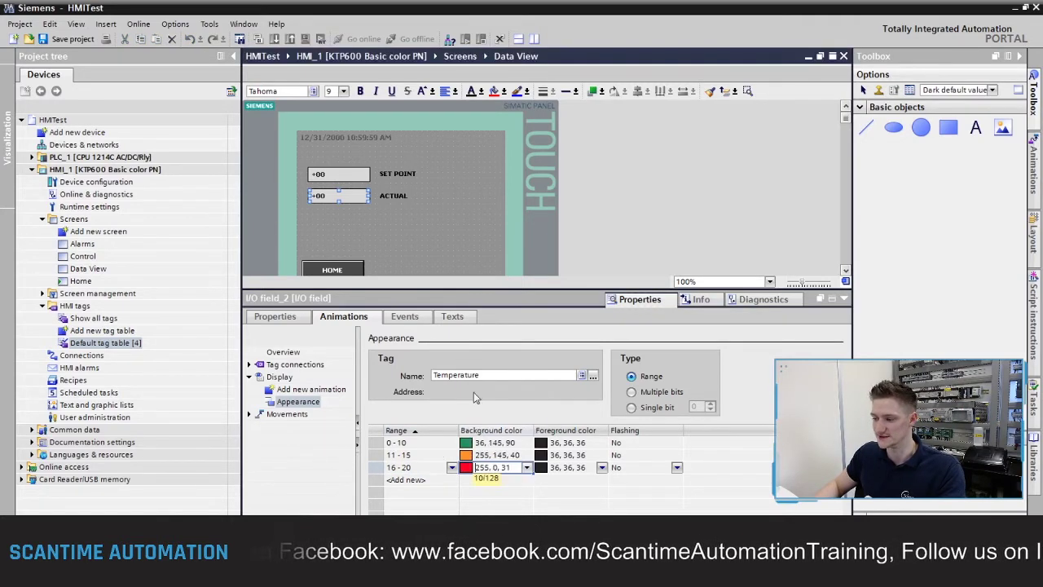
left_click(678, 470)
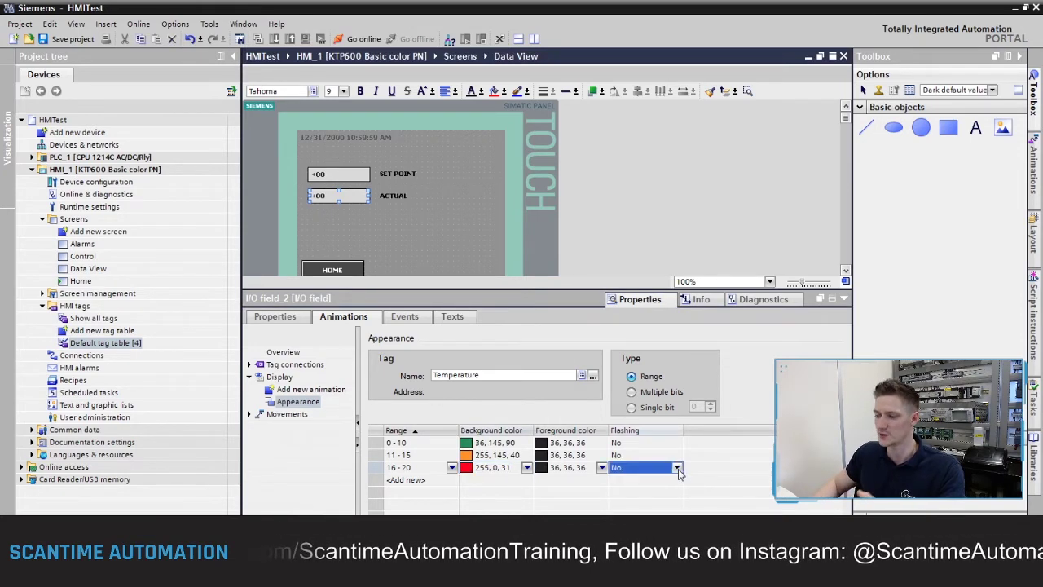
left_click(676, 468)
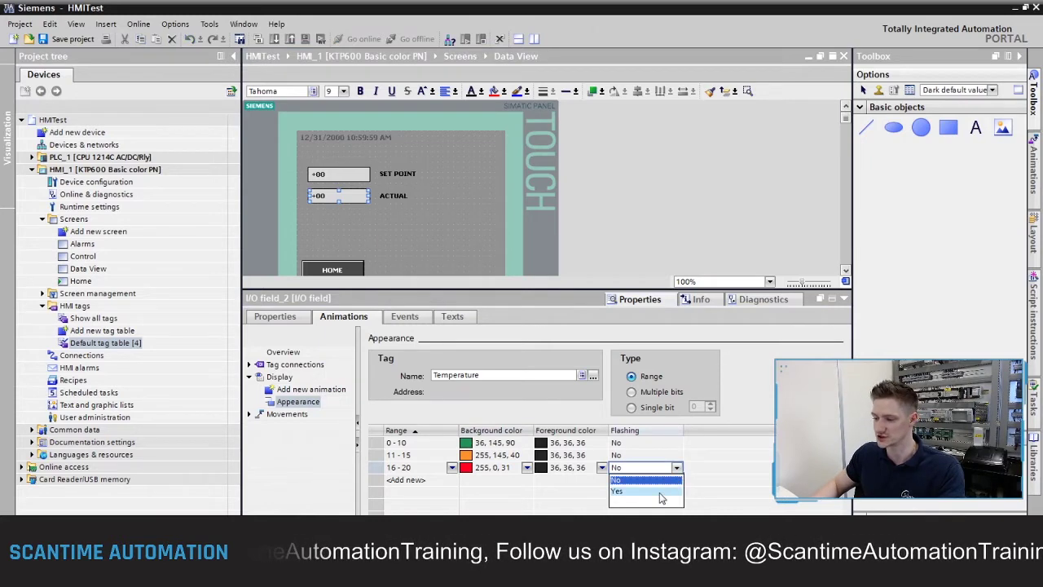
left_click(659, 491)
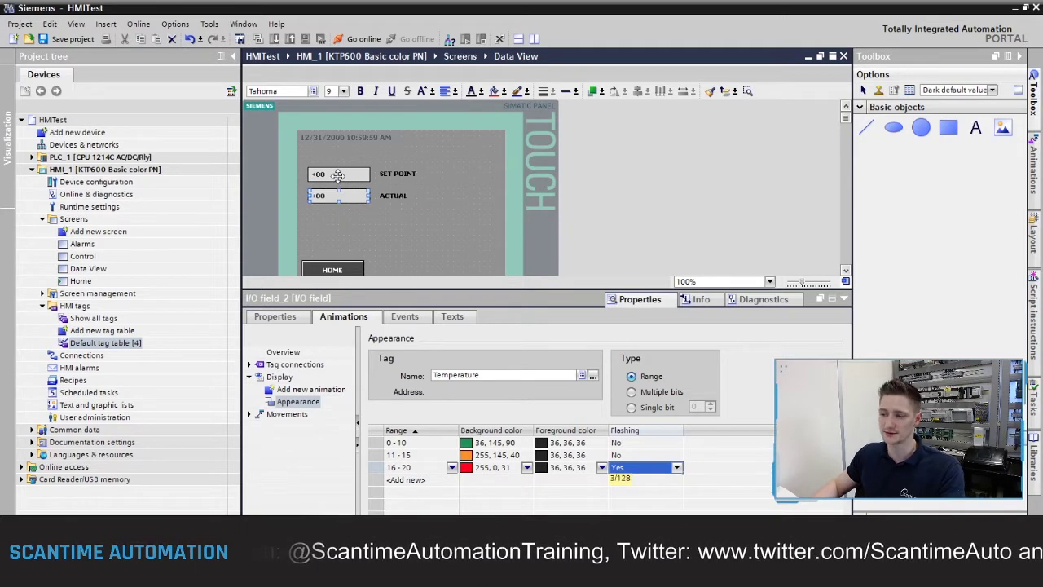
left_click(337, 176)
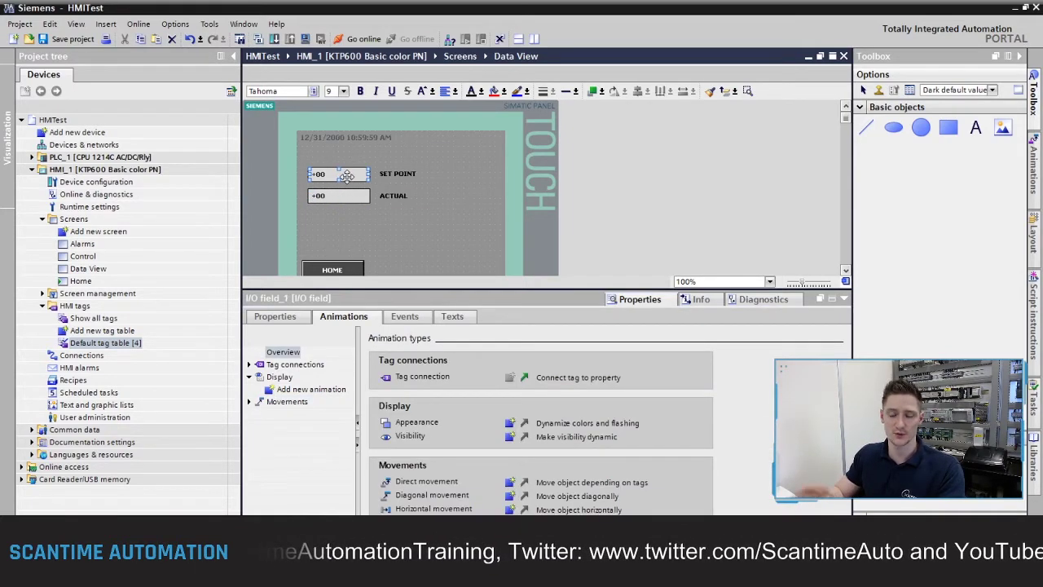
left_click(346, 196)
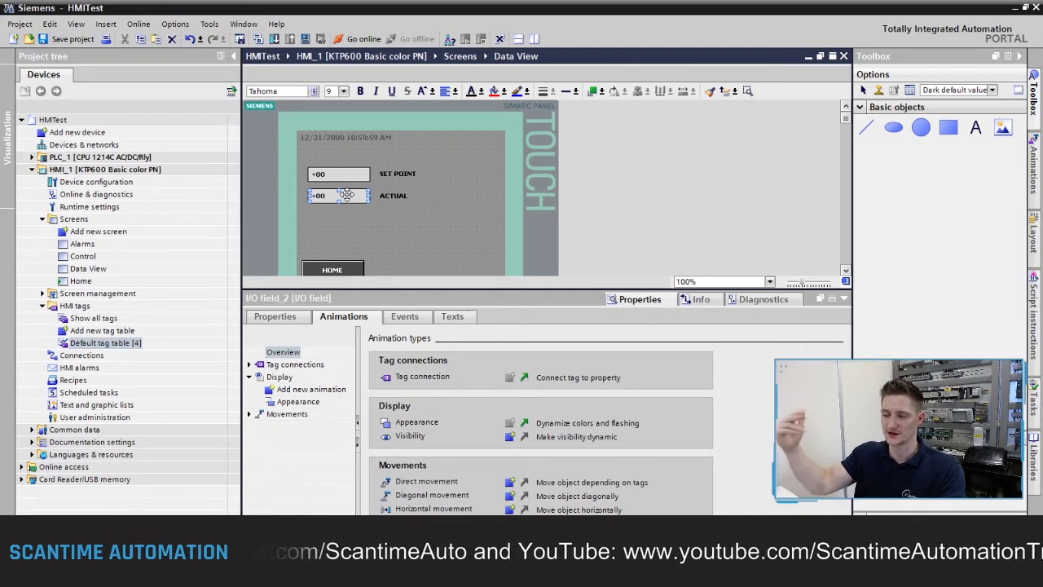
left_click(448, 228)
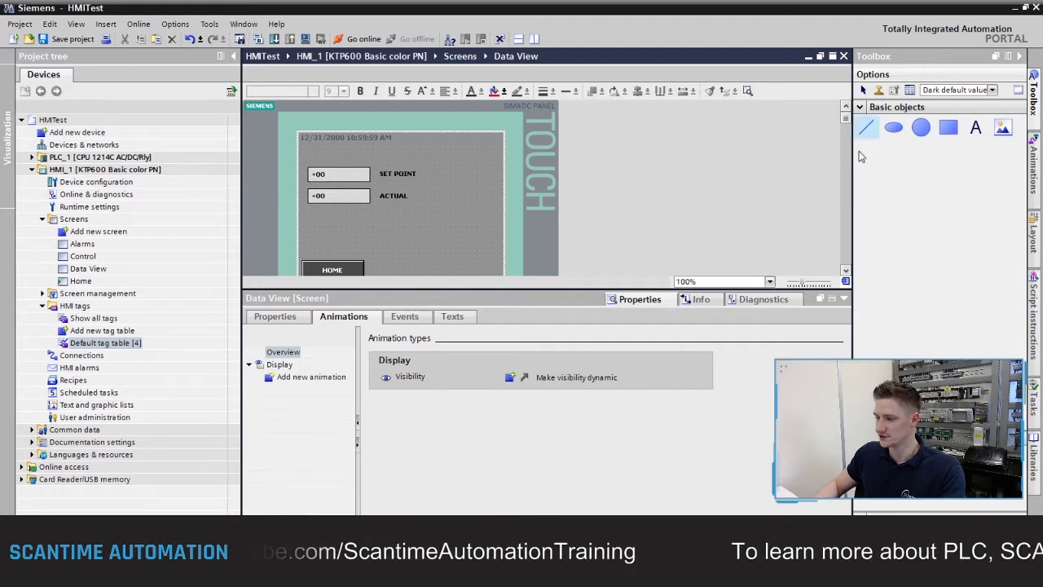
- Place a button between the ACTUAL I/O field and the HOME button and label it Increase
left_click(861, 107)
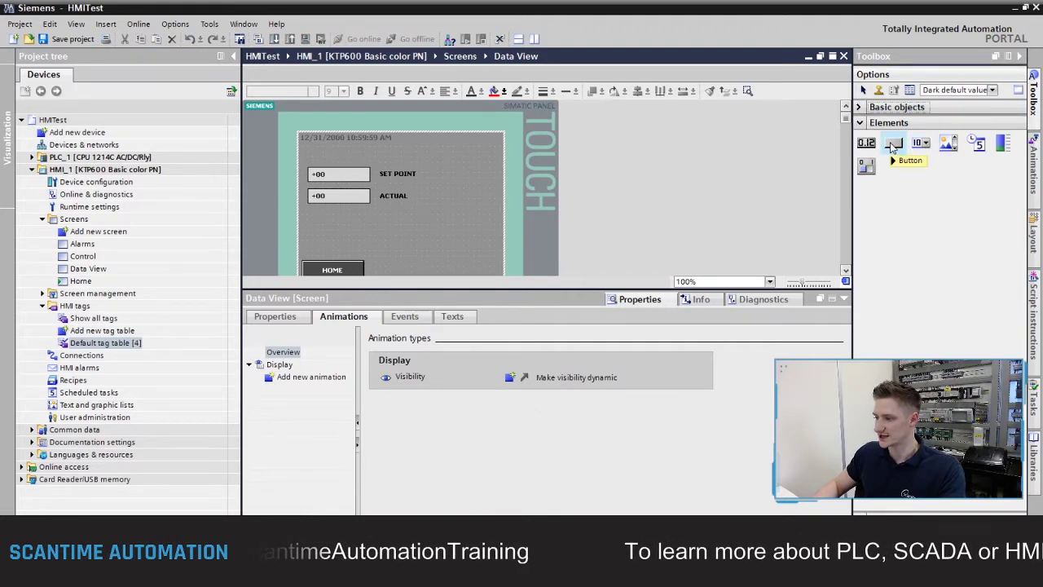
left_click(893, 143)
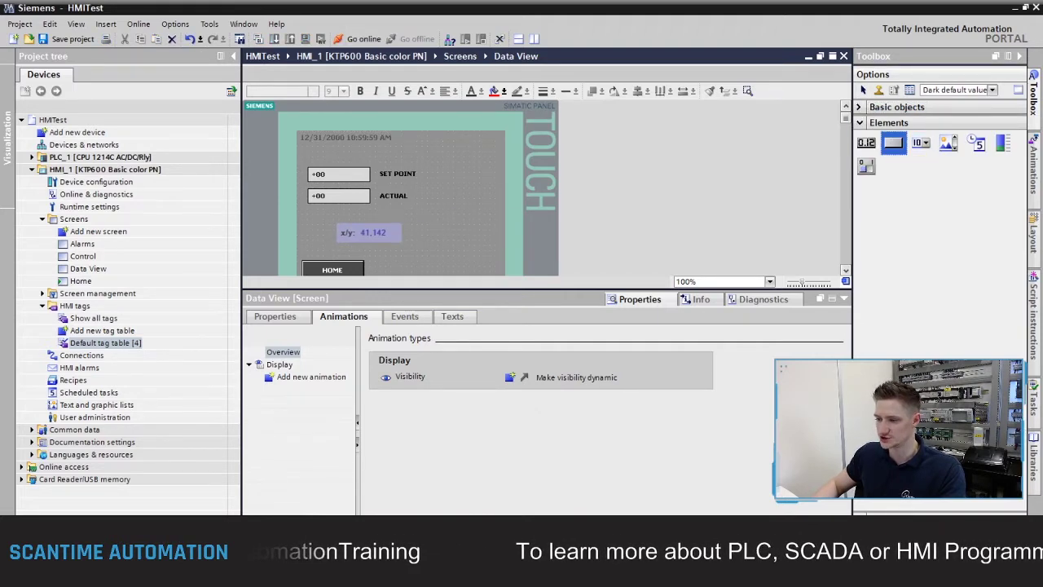
left_click(355, 233)
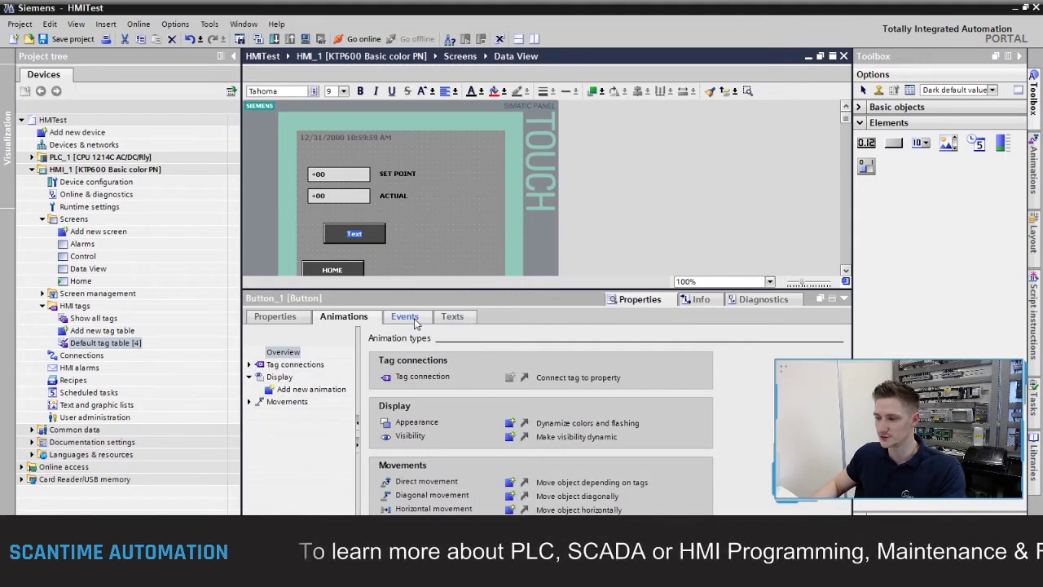
left_click(278, 316)
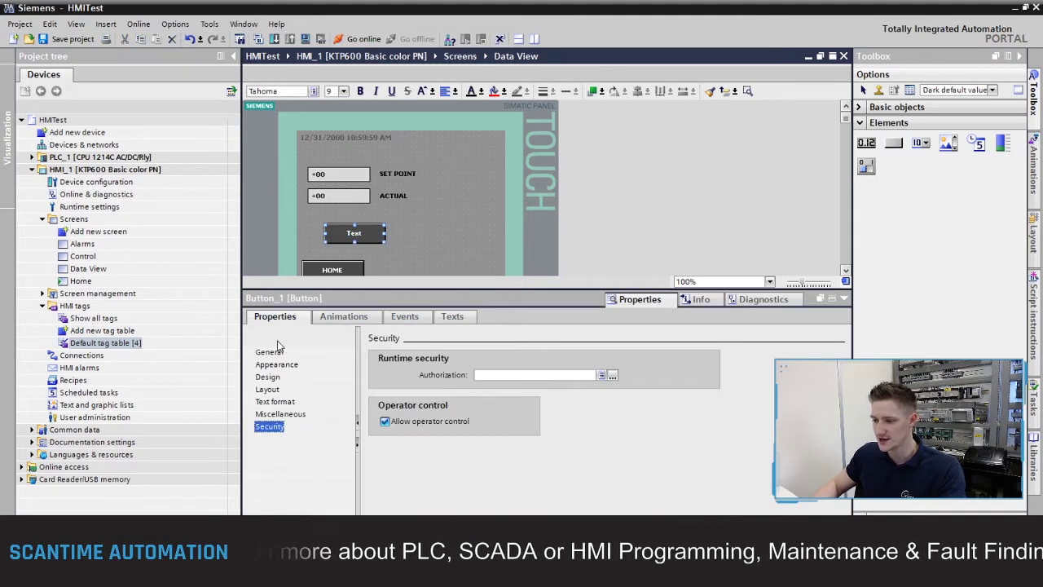
left_click(269, 352)
double_click(630, 428)
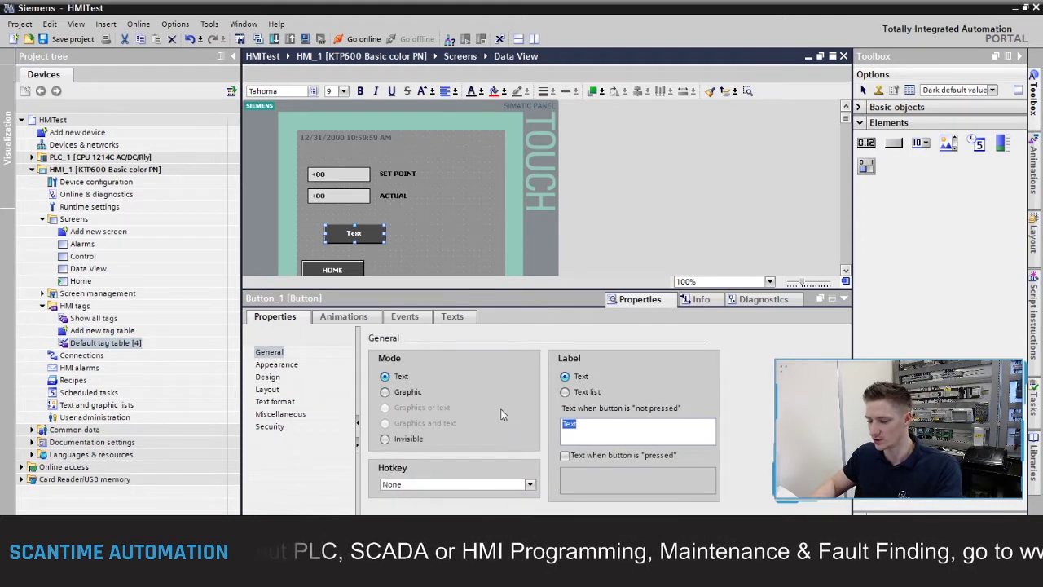
type("Inc")
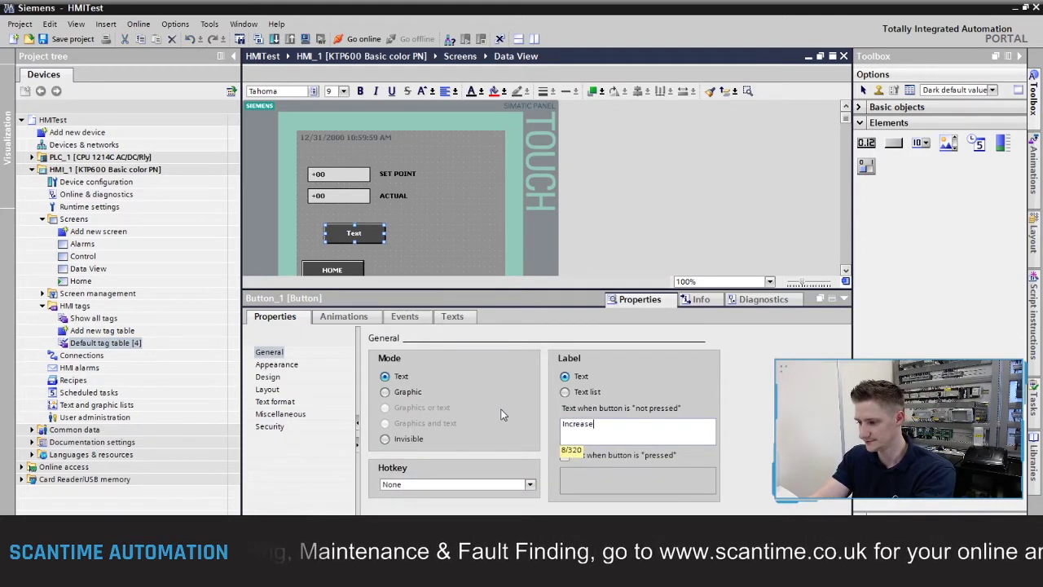
type("rease")
key("Return")
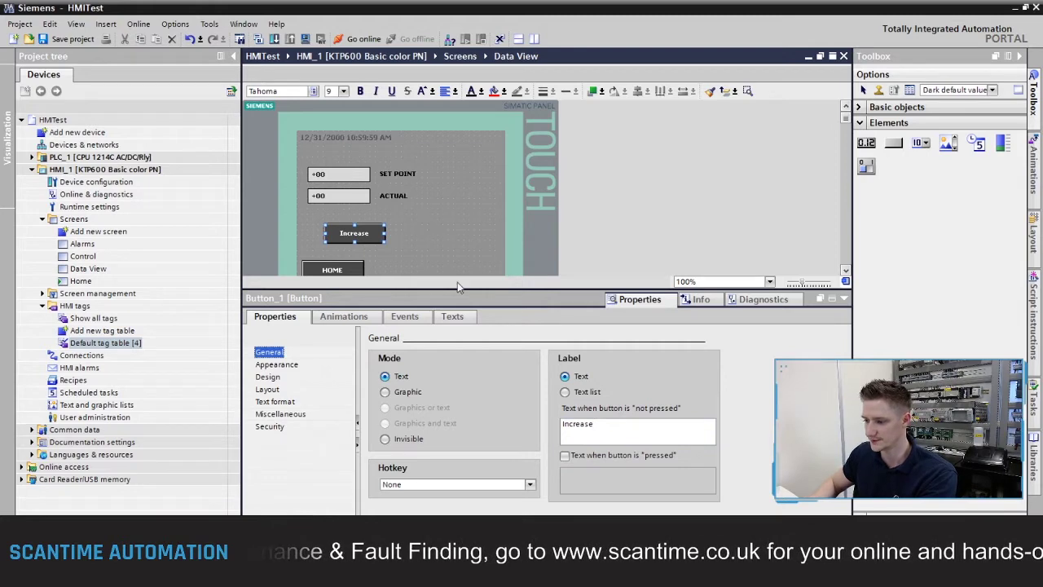
- Add the IncreaseTag function to the Increase button's Press event and assign it the Temperature tag
left_click(404, 317)
left_click(480, 370)
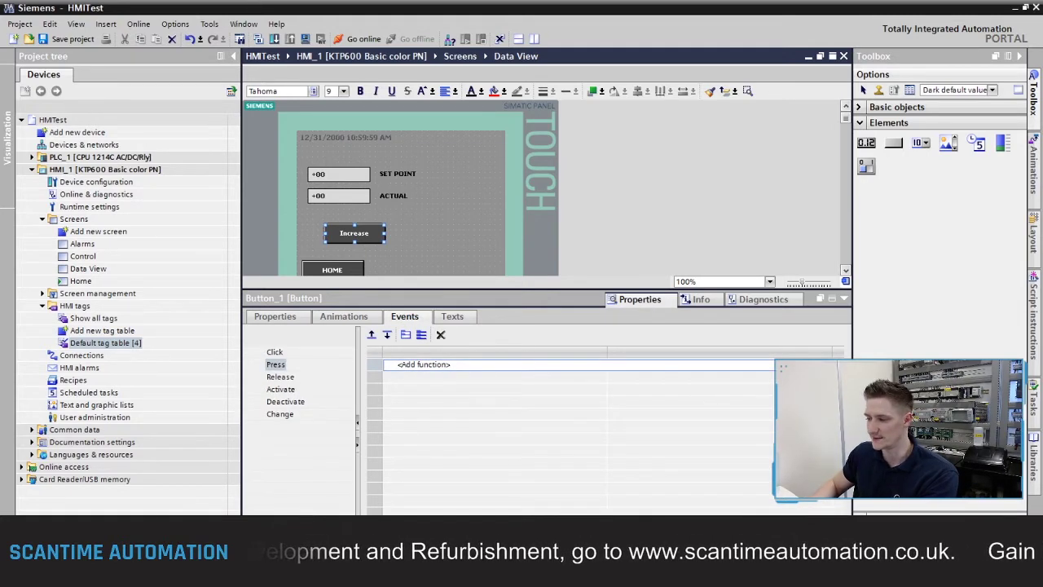
left_click(836, 364)
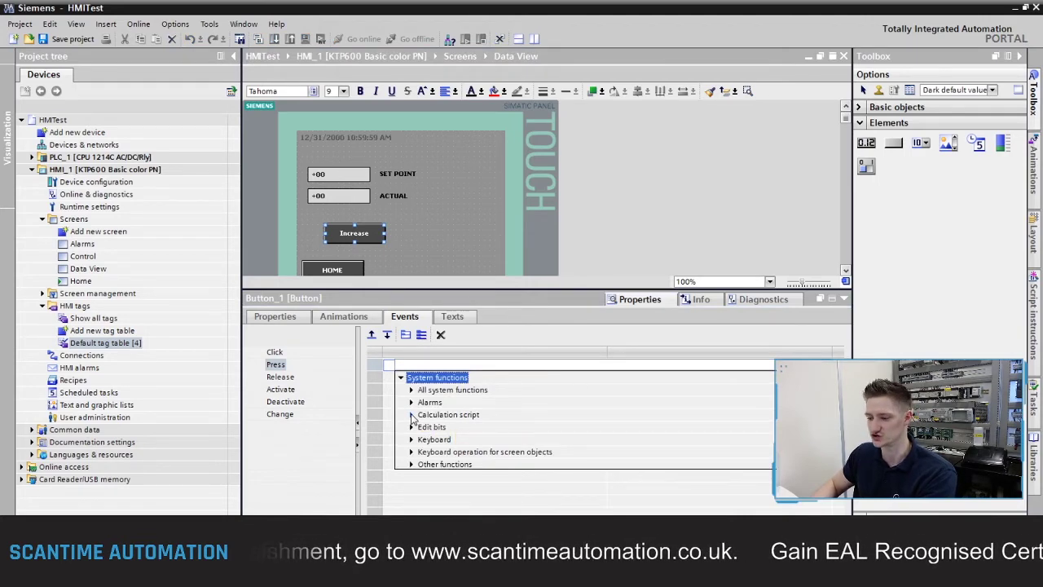
left_click(413, 415)
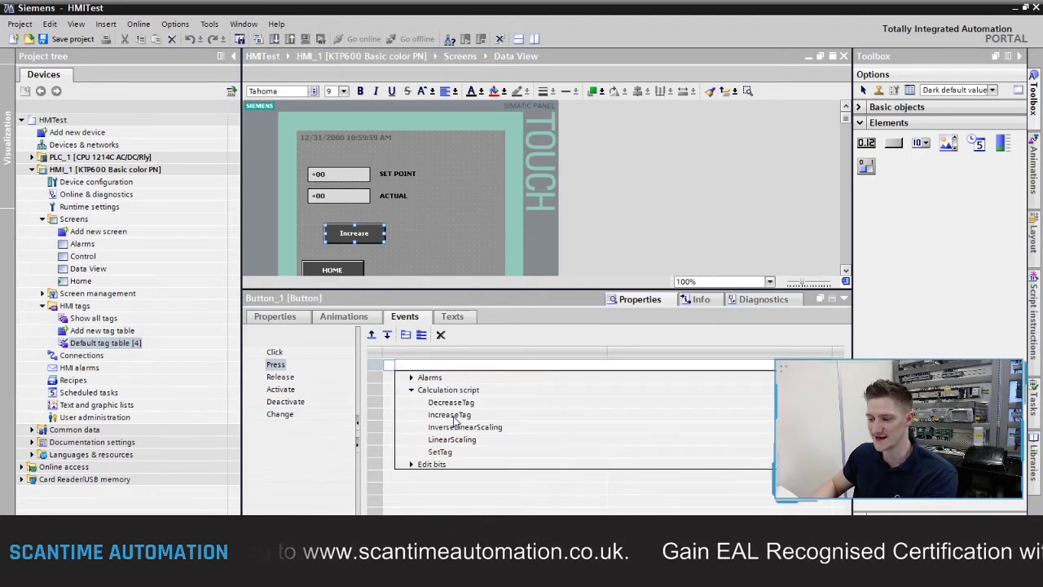
left_click(454, 416)
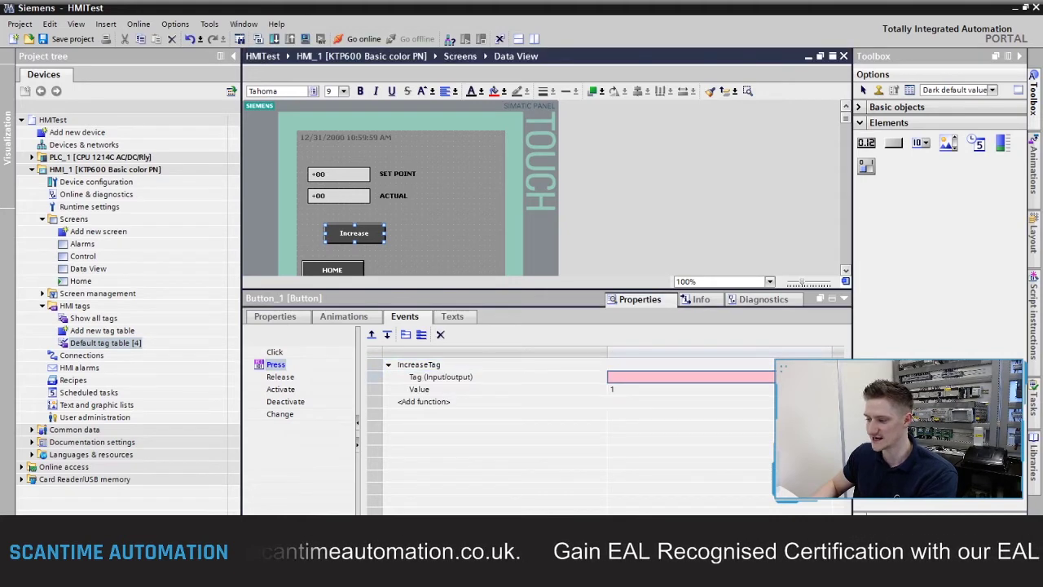
left_click(693, 377)
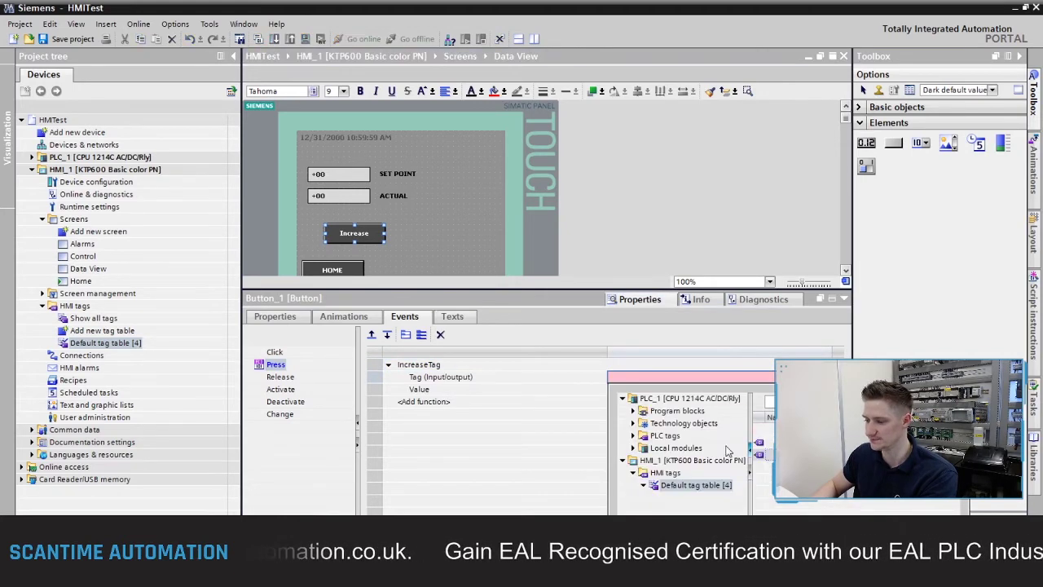
double_click(762, 454)
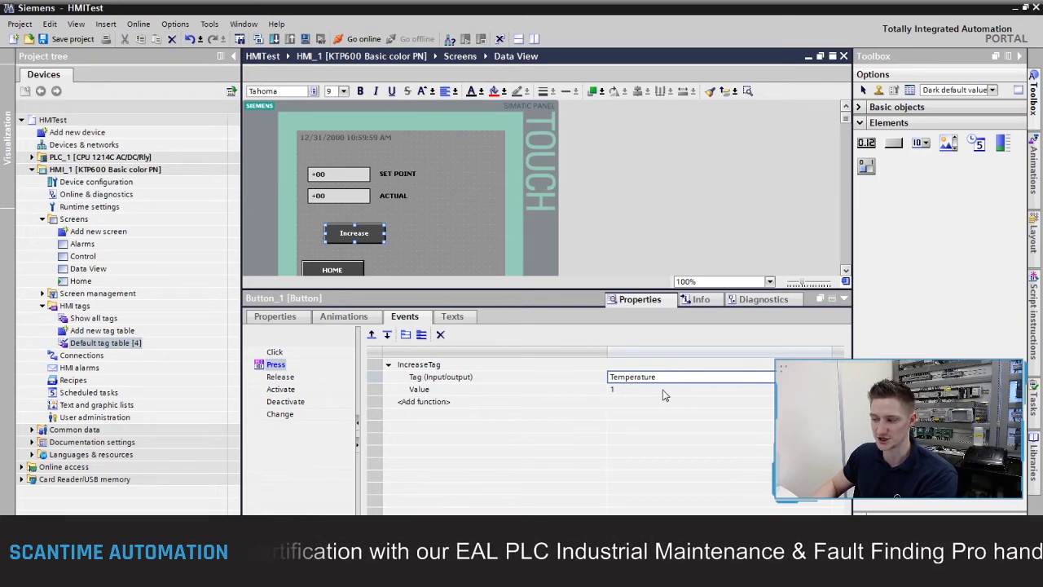
- Duplicate the Increase button and place the copy beside it in the same row
left_click(410, 236)
left_click(371, 235)
left_click_drag(370, 235, 458, 236)
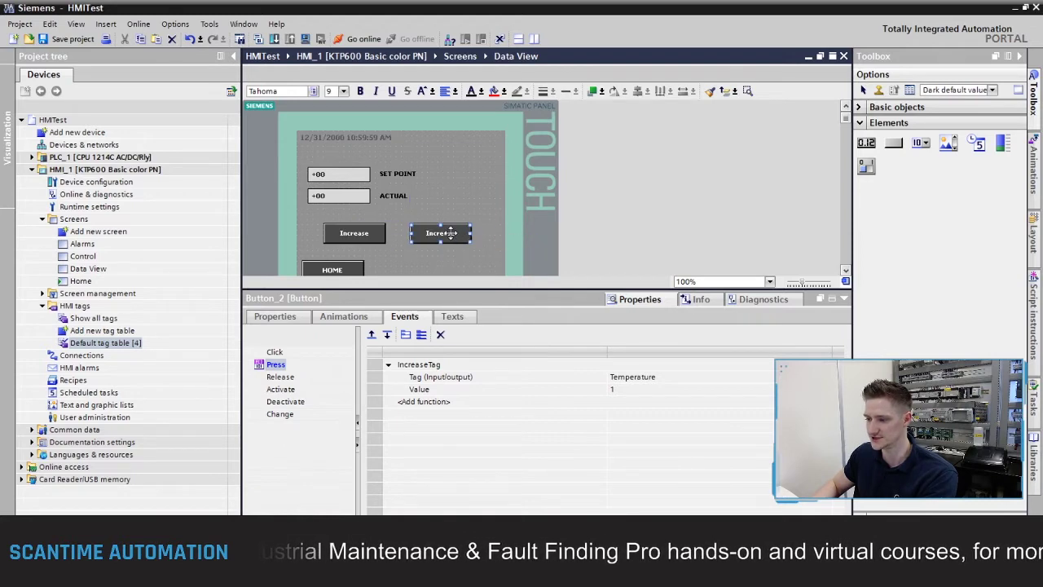
- Replace the copied button's Press function with DecreaseTag and assign it the Temperature tag
left_click(576, 366)
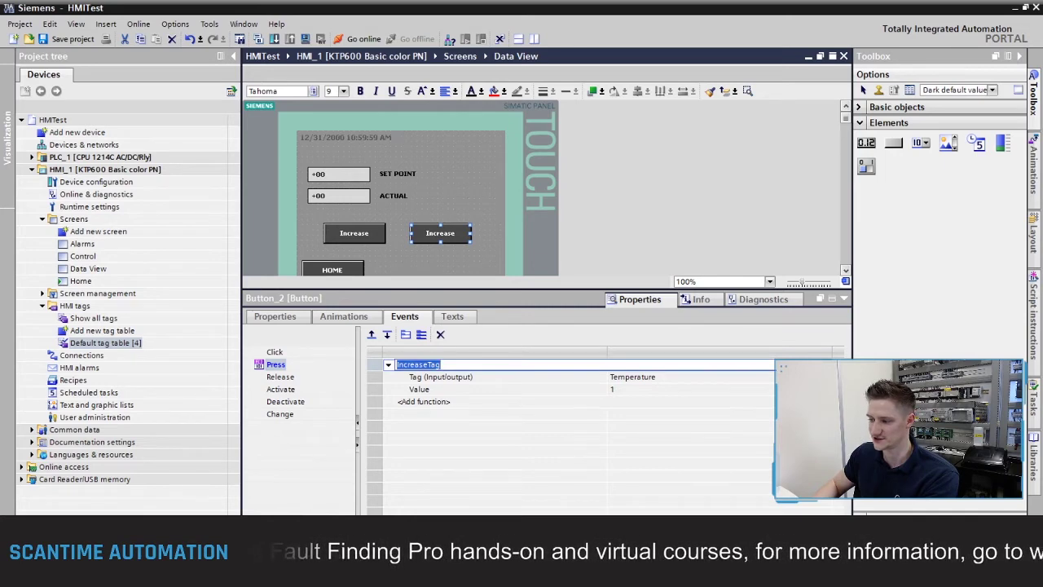
left_click(575, 365)
left_click(464, 432)
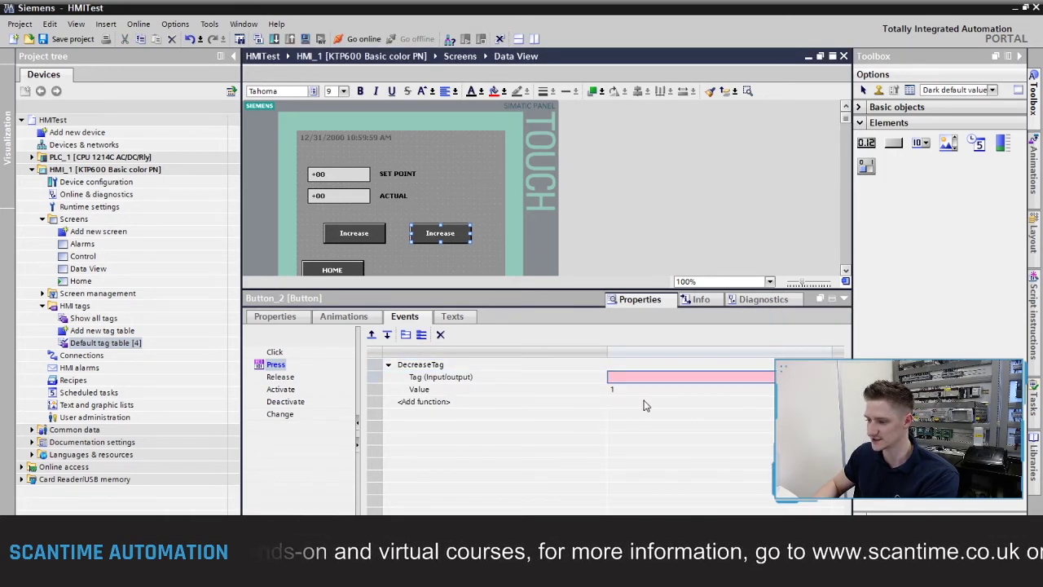
left_click(766, 376)
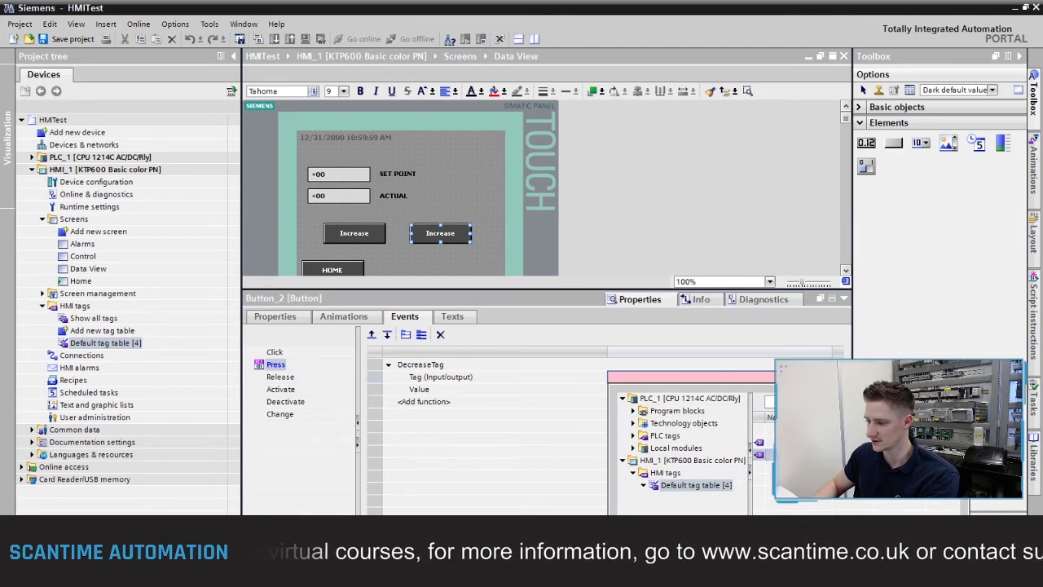
double_click(783, 454)
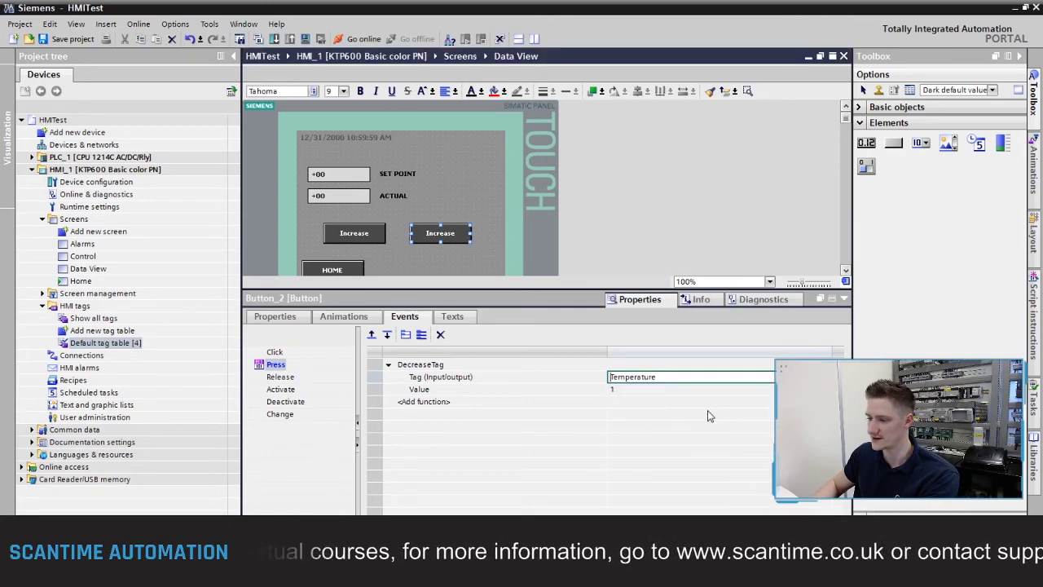
- Change the copied button's label to Decrease and collapse the properties area to show the whole screen
left_click(289, 321)
left_click(603, 423)
left_click_drag(603, 424, 422, 406)
type("De")
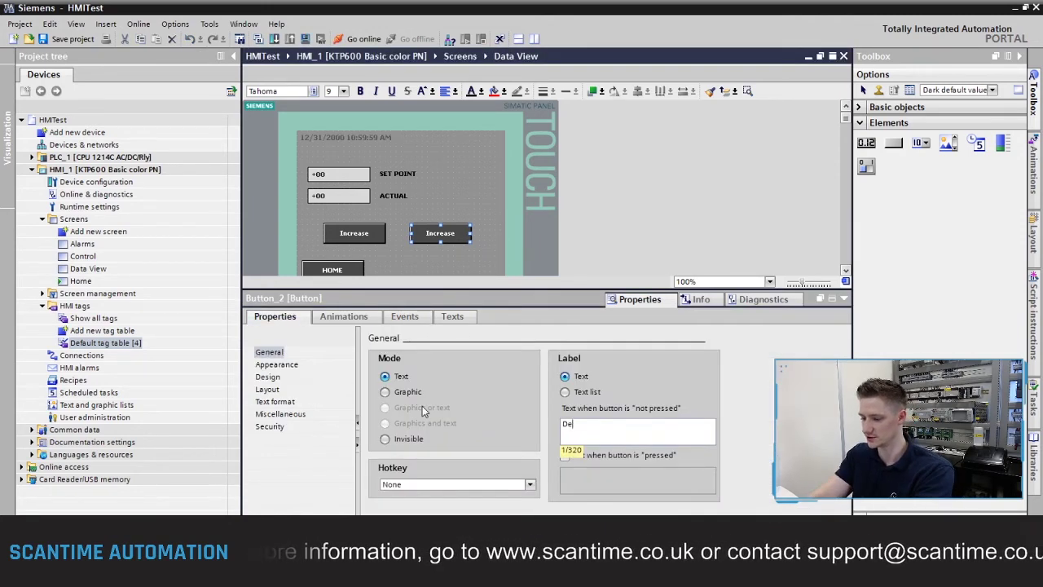
type("crease")
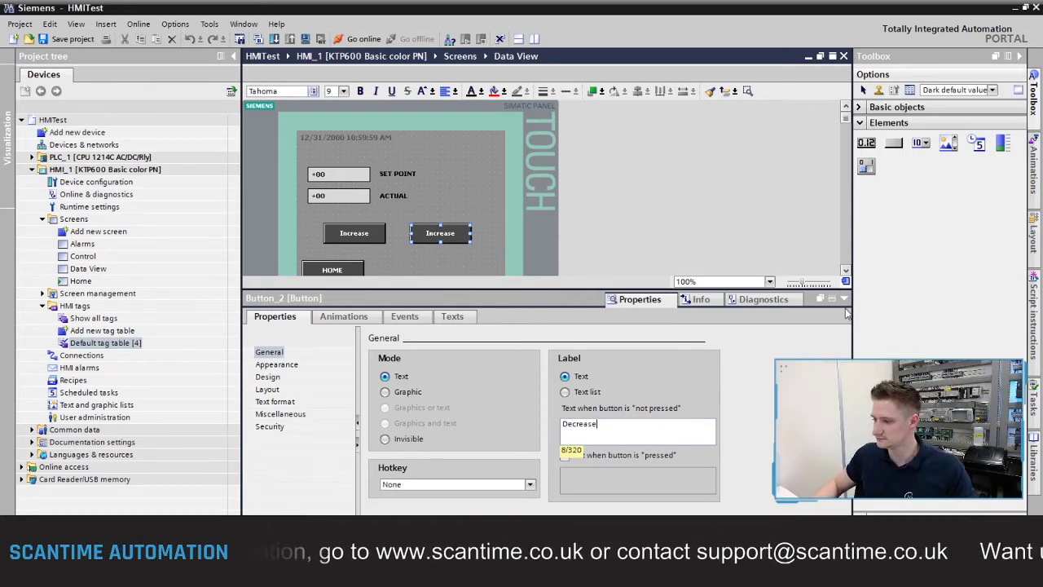
left_click(843, 299)
left_click(470, 263)
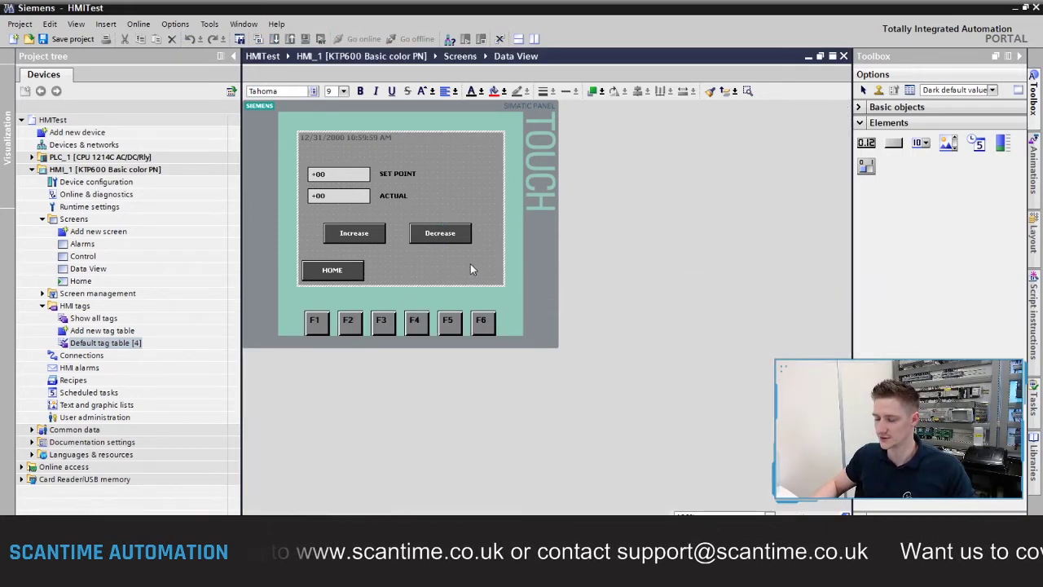
- Save the project and start the HMI simulation with the Data View screen
left_click(359, 175)
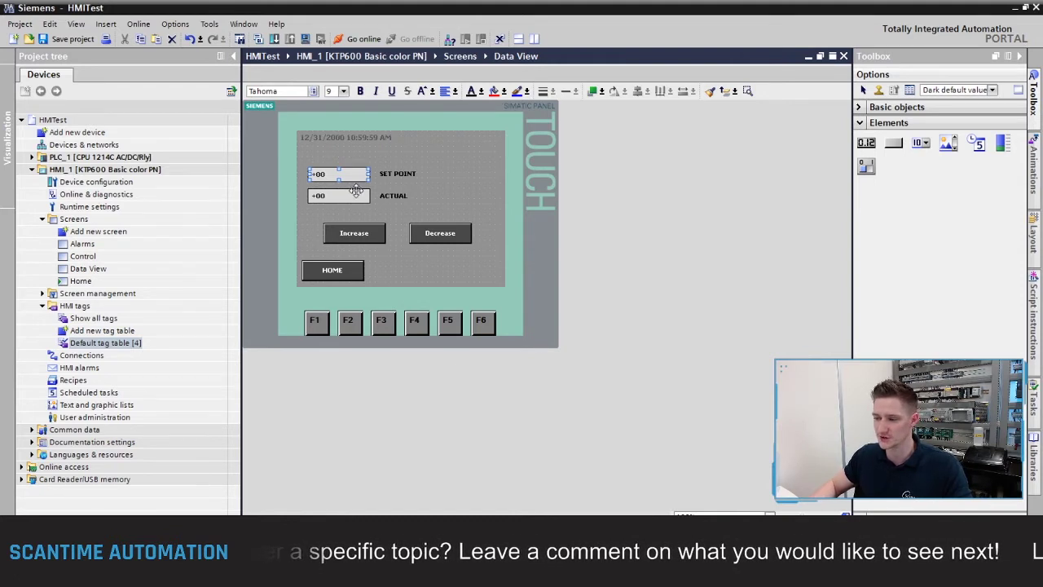
left_click(356, 195)
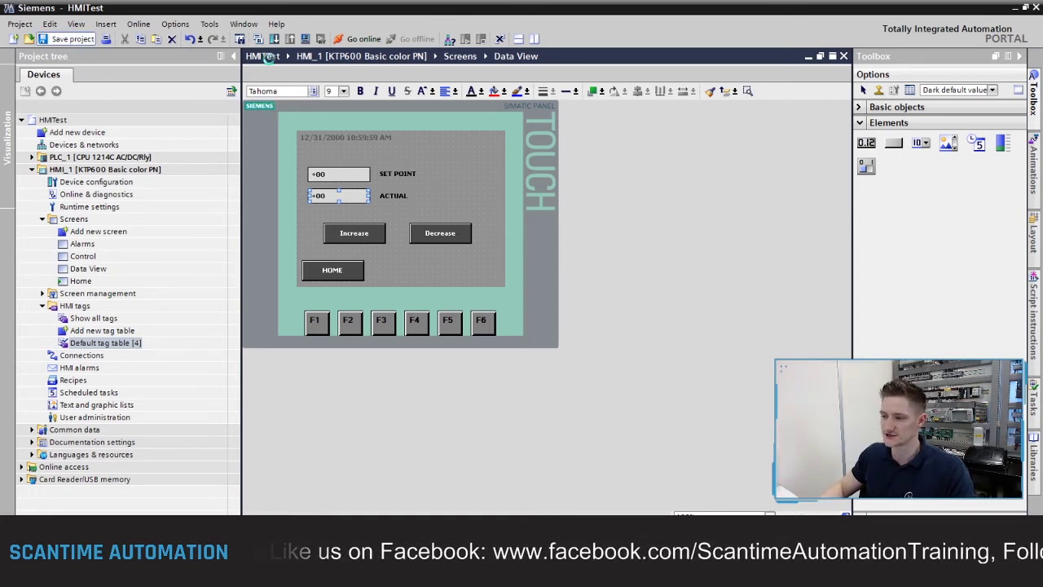
key("ctrl+s")
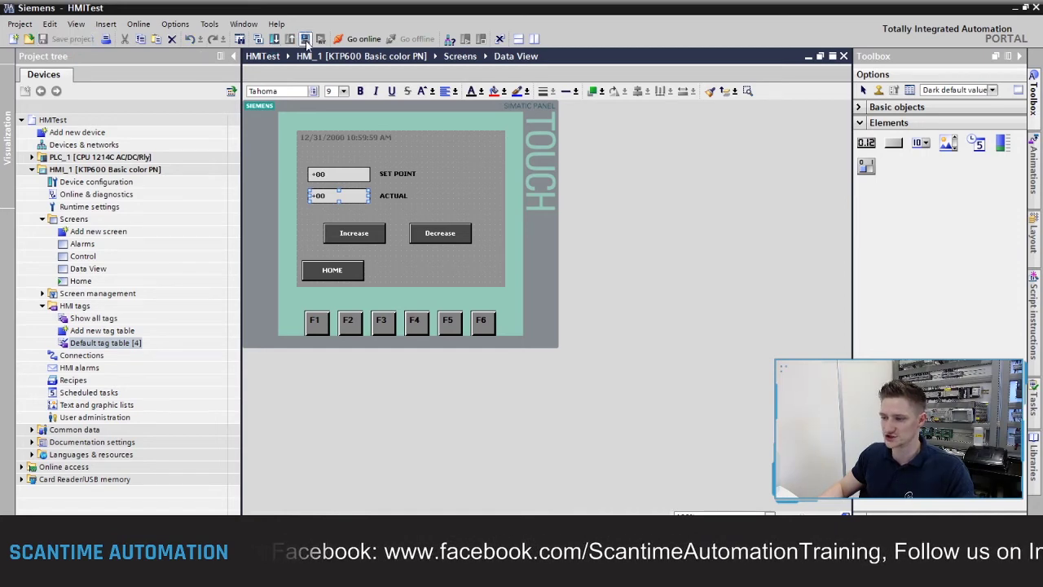
left_click(305, 40)
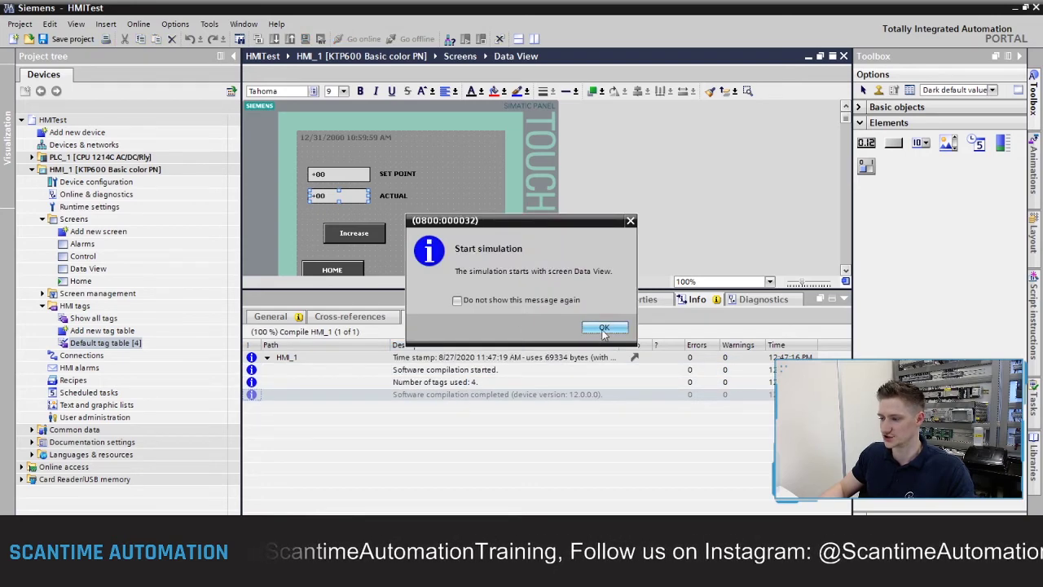
left_click(604, 329)
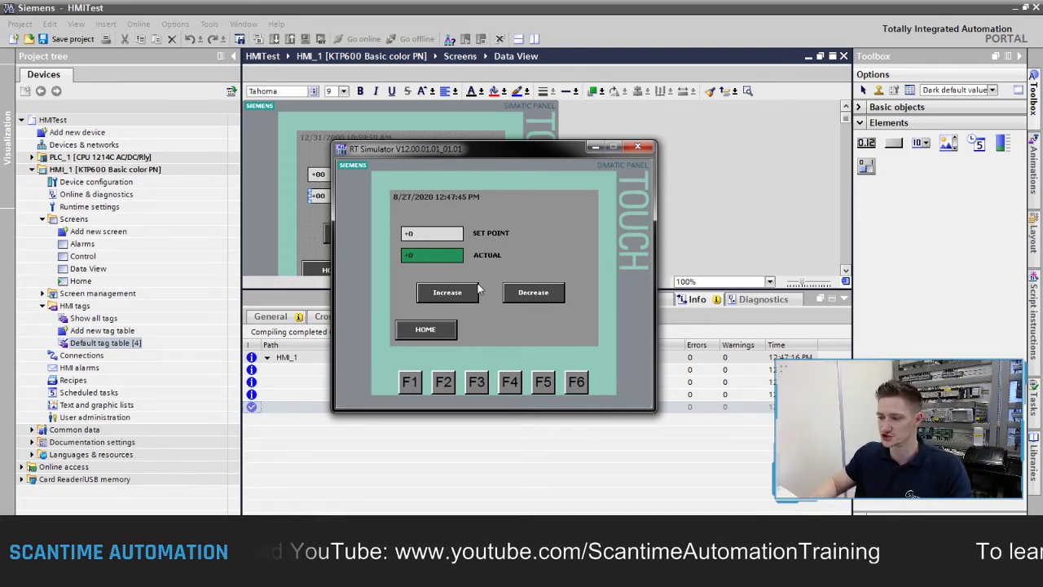
- Enter 10 as the SET POINT value in the simulator
left_click(418, 236)
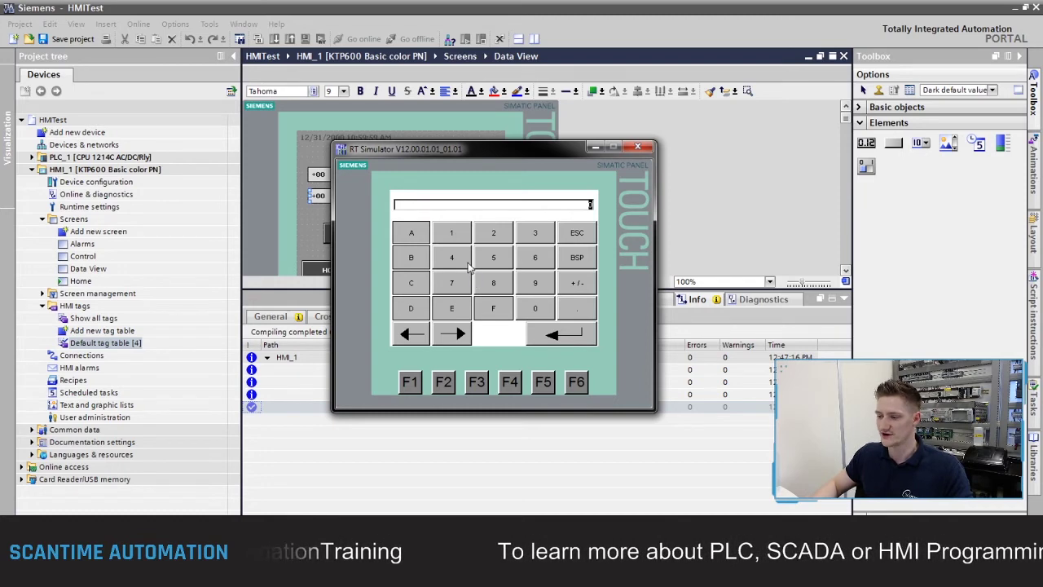
left_click(452, 234)
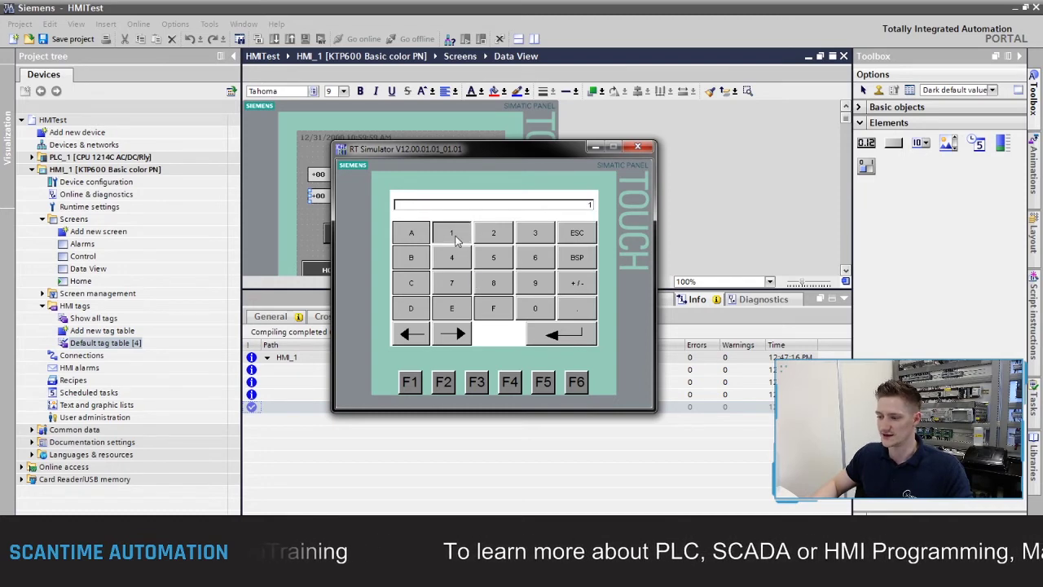
left_click(533, 310)
left_click(555, 332)
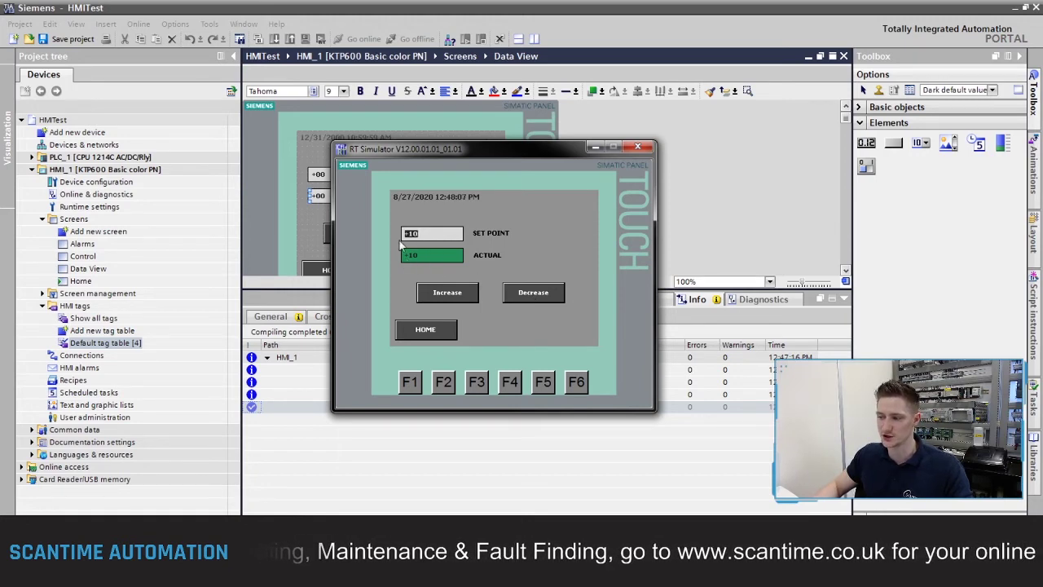
- Test the simulated Decrease button by lowering the temperature repeatedly from the set point
left_click(553, 299)
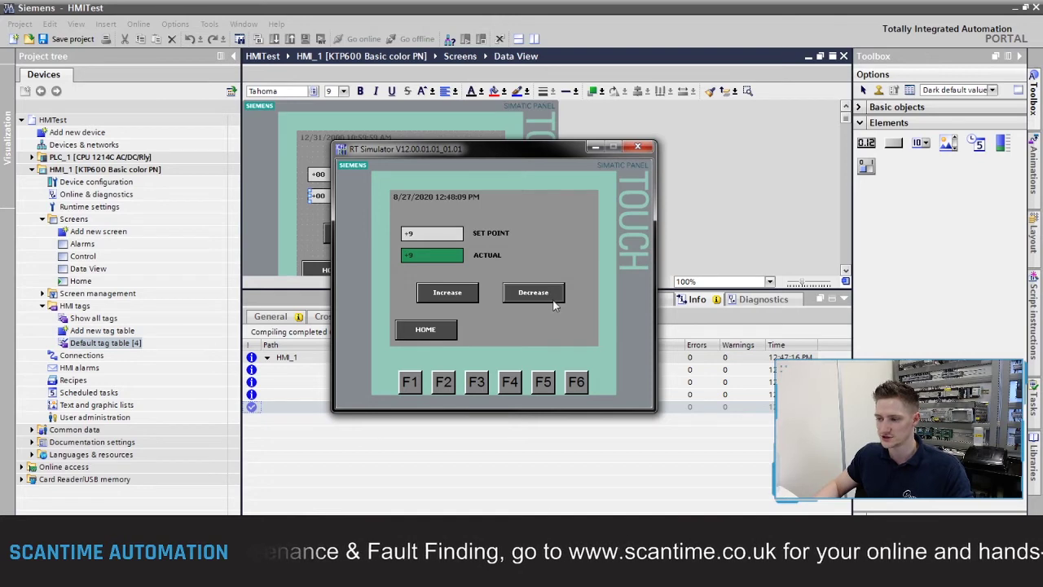
left_click(551, 300)
left_click(550, 300)
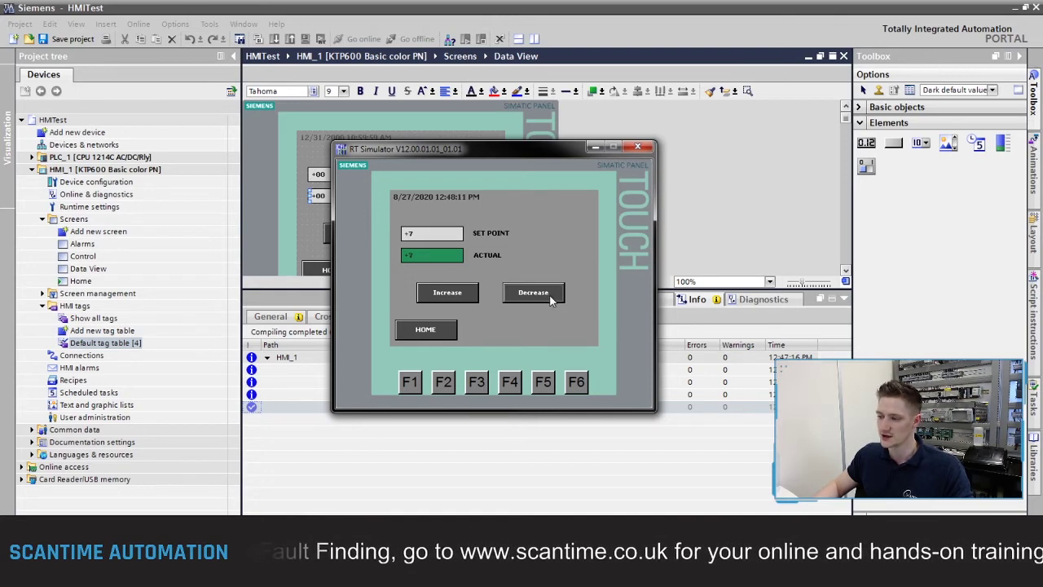
left_click(550, 300)
left_click(551, 300)
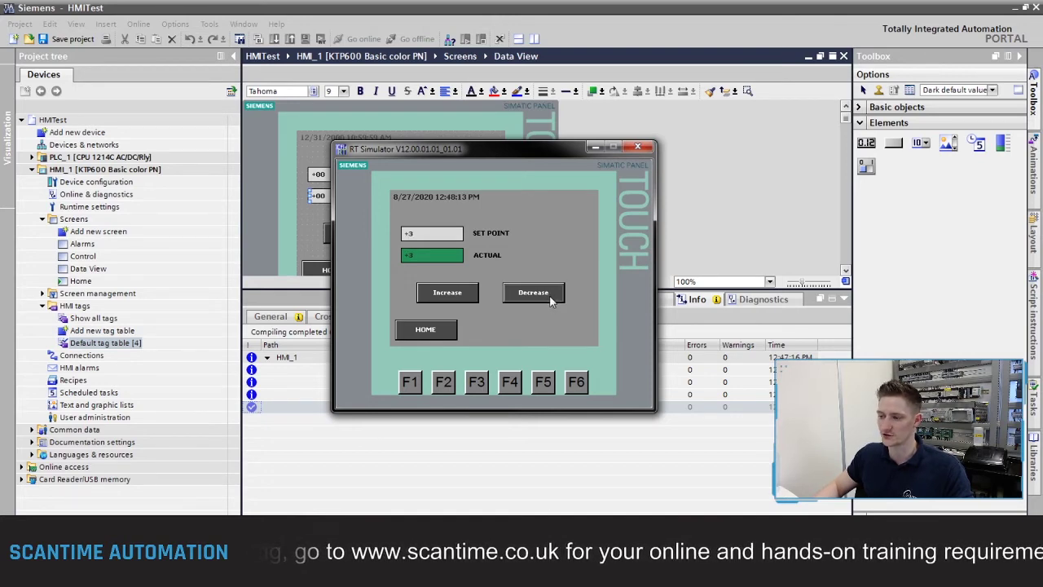
- Test the simulated Increase button by raising the temperature to 11, into the orange range
left_click(462, 298)
left_click(462, 300)
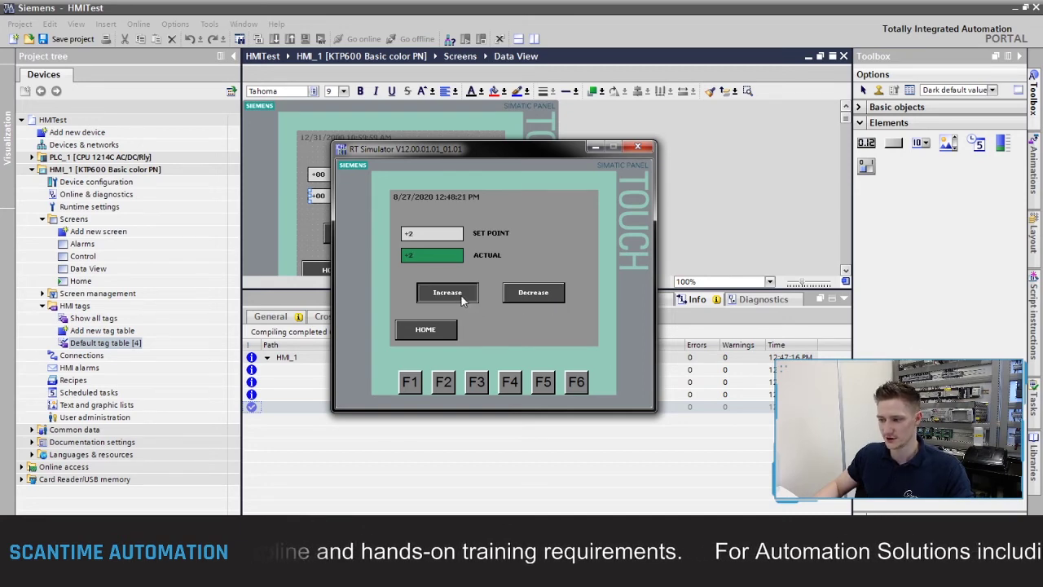
left_click(462, 298)
left_click(462, 298)
left_click(462, 298)
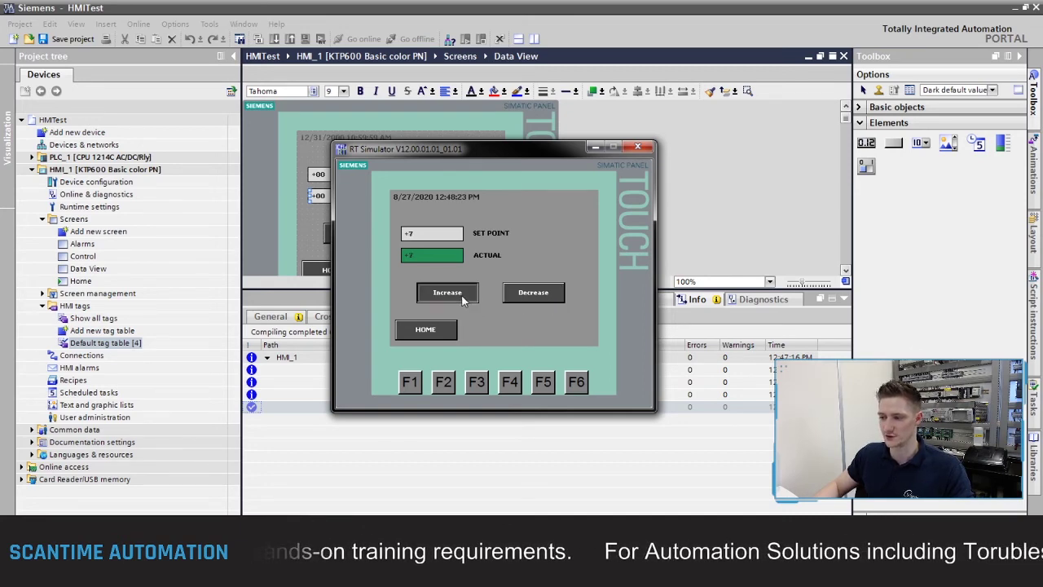
left_click(462, 299)
left_click(462, 298)
left_click(462, 298)
left_click(462, 299)
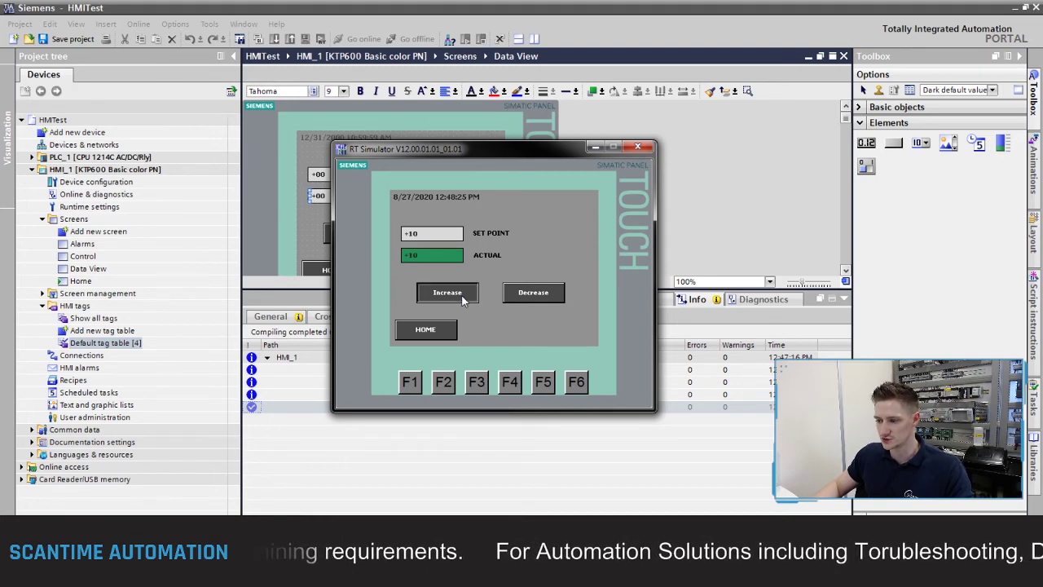
left_click(462, 298)
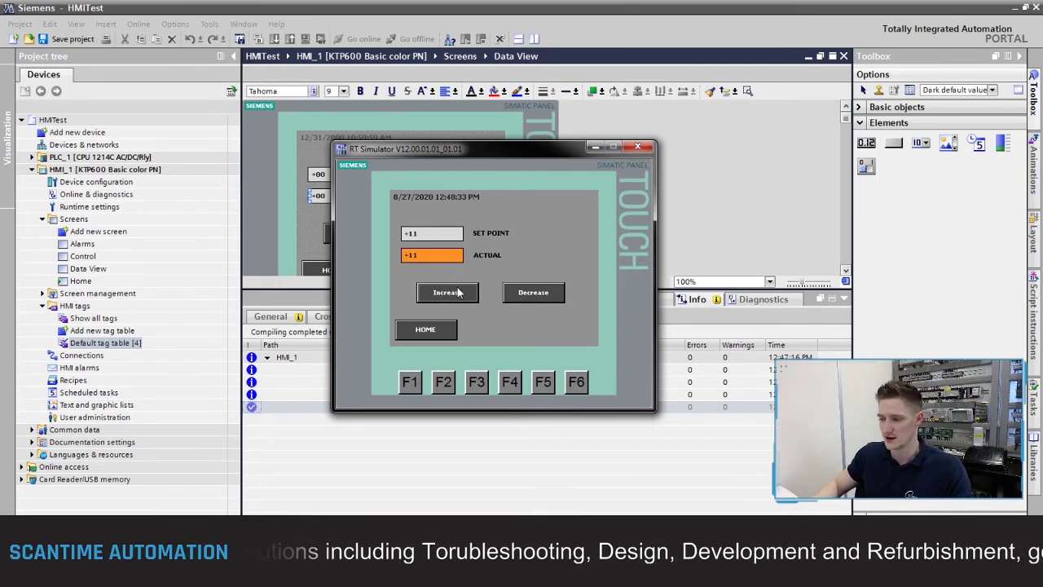
- Raise the simulated temperature to 17 with the Increase button to test the flashing red range
left_click(460, 295)
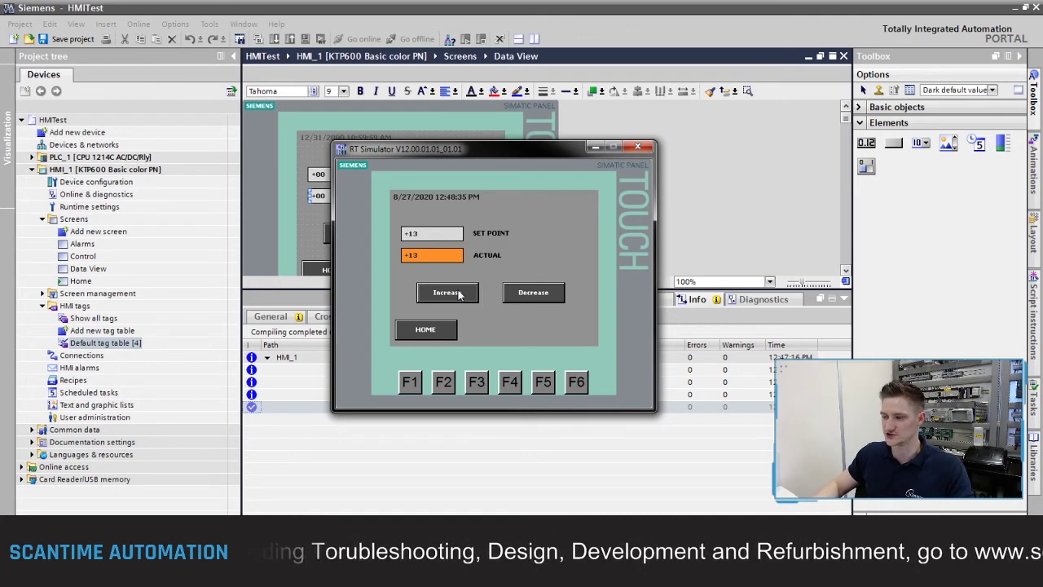
left_click(460, 295)
left_click(459, 295)
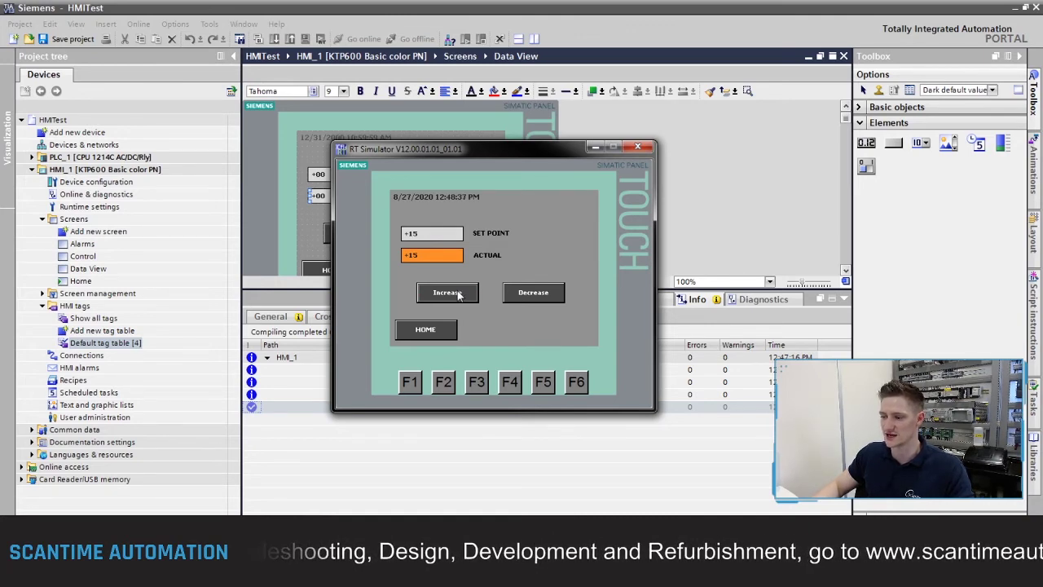
left_click(454, 295)
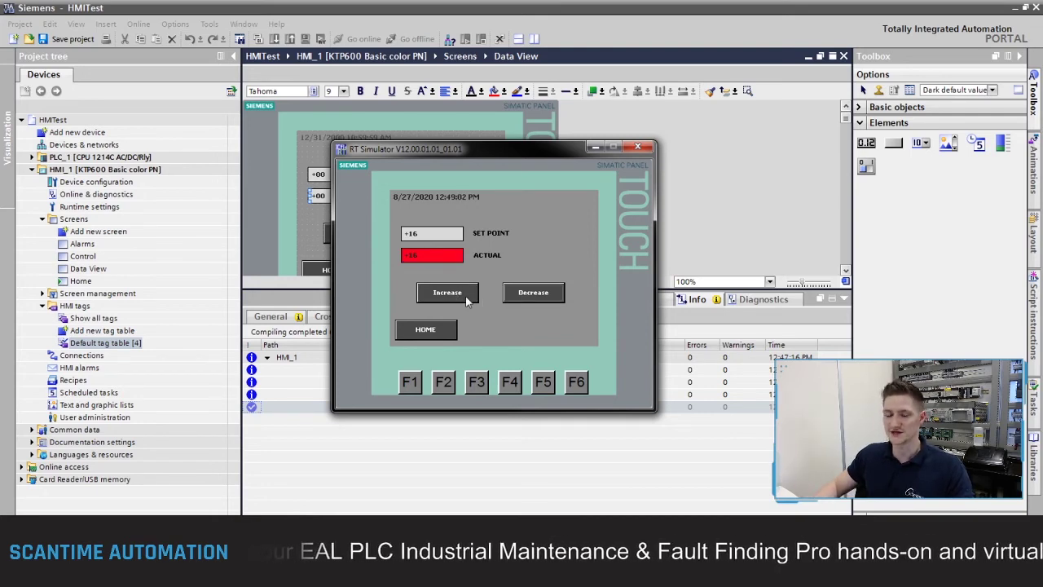
left_click(447, 293)
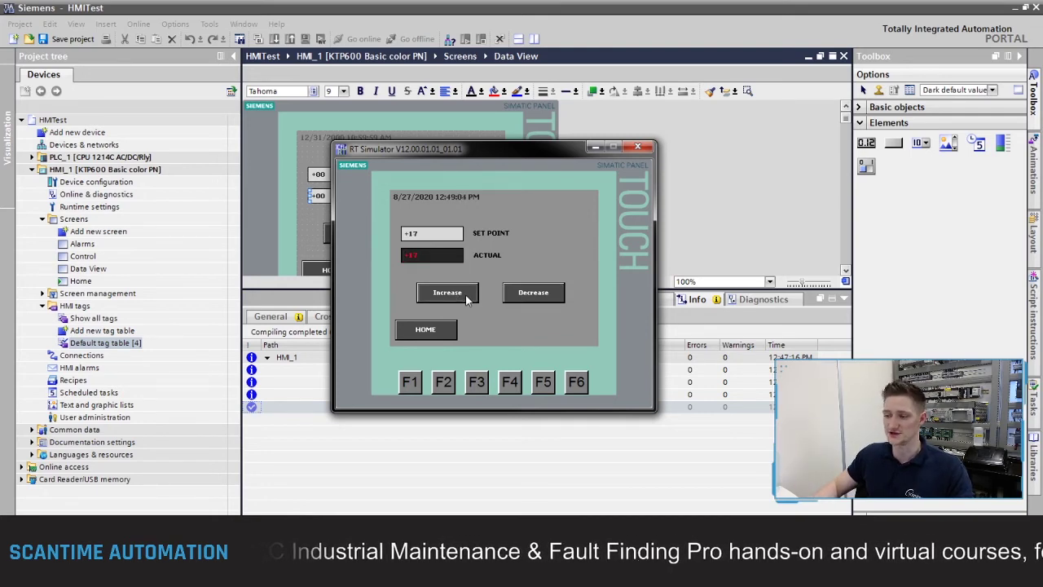
- Lower the simulated temperature to 13 with the Decrease button to test the return to the orange range
left_click(534, 296)
left_click(533, 299)
left_click(534, 299)
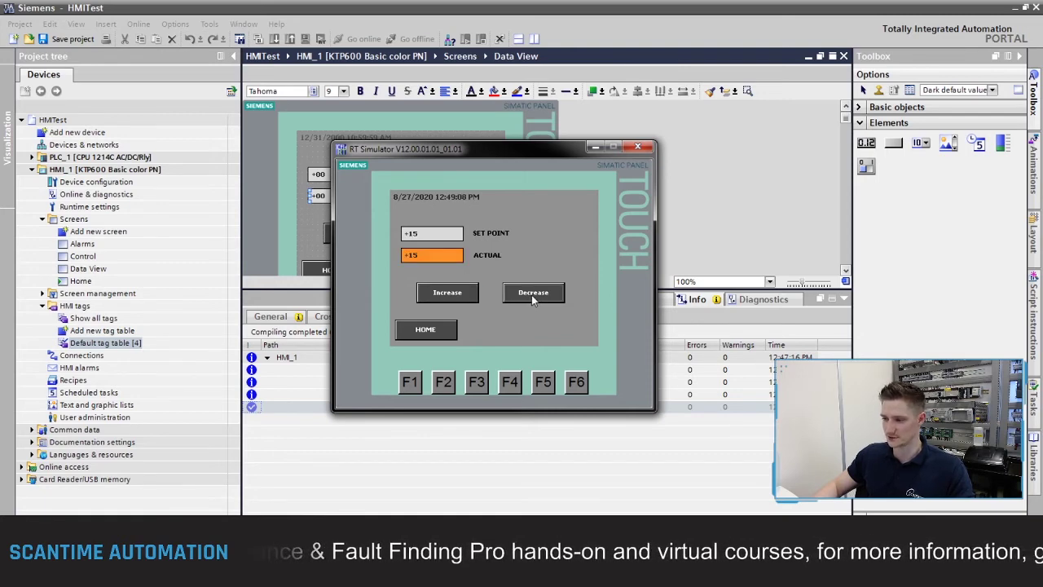
left_click(534, 297)
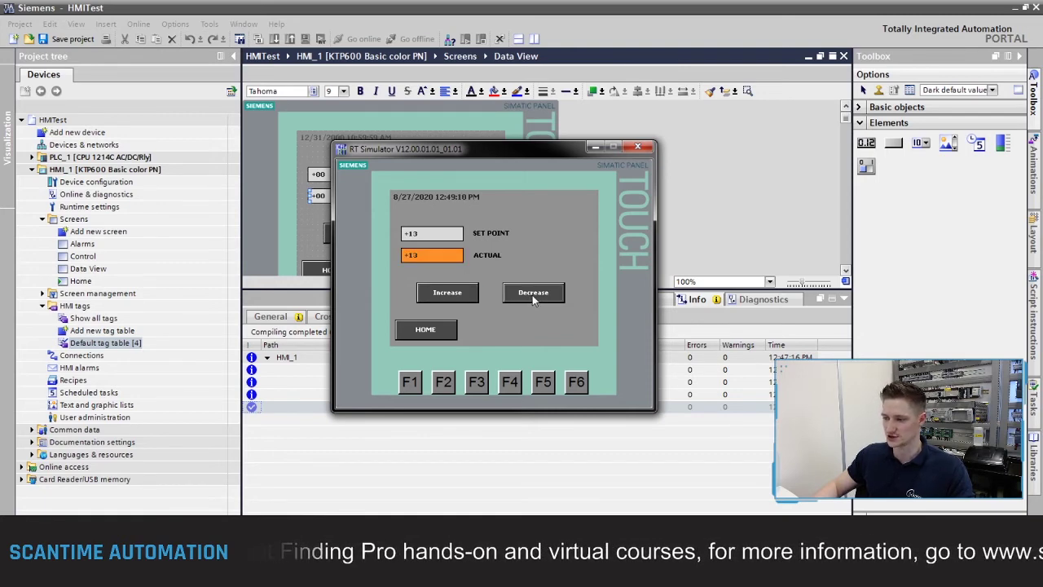